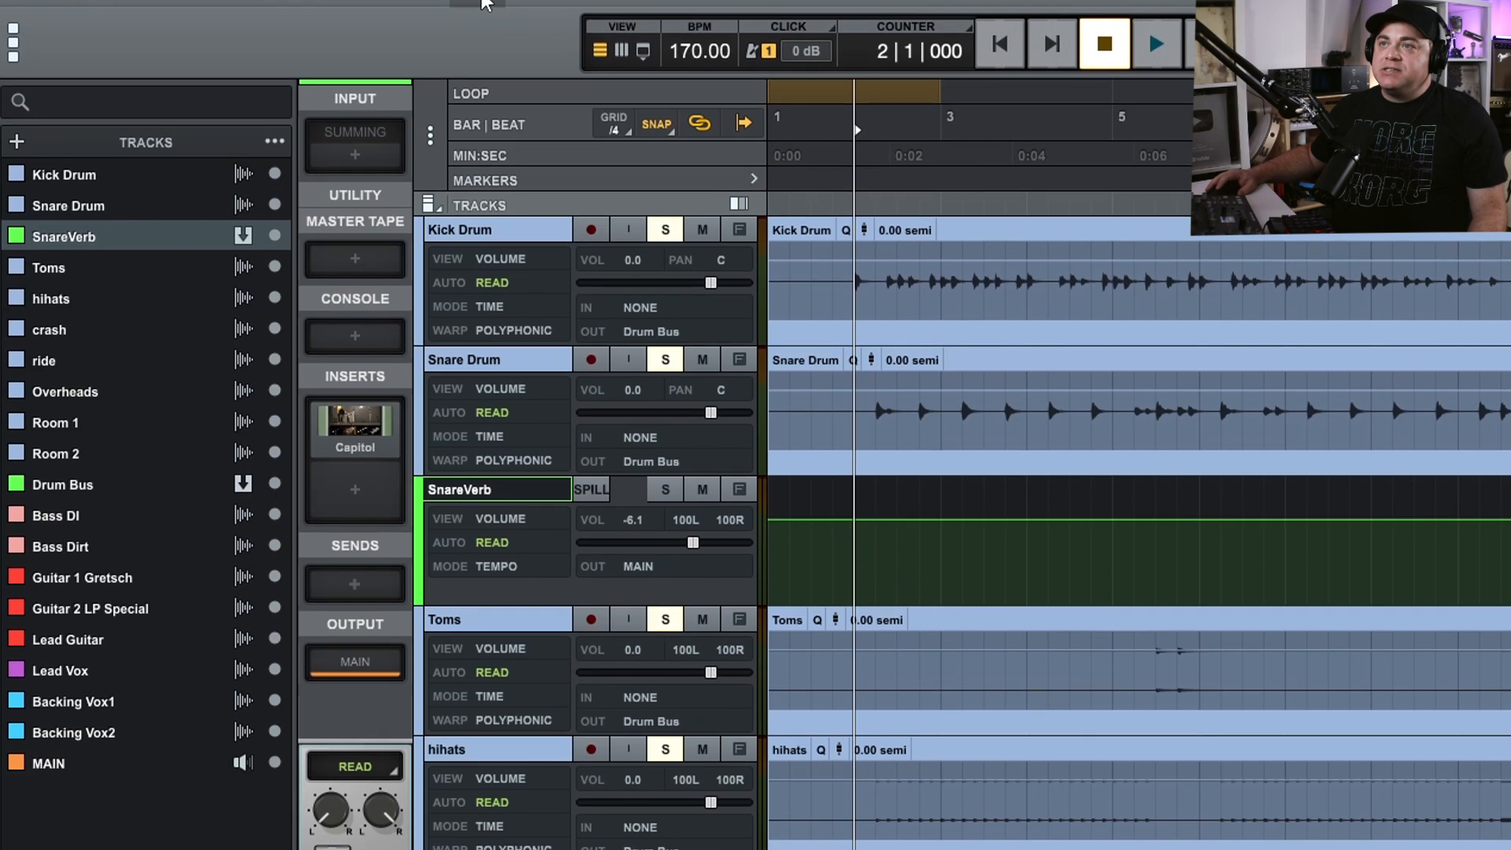
Toggle the Markers ruler off and back on in the timeline settings, then close them.
{"action": "left_click", "coordinate": [477, 13]}
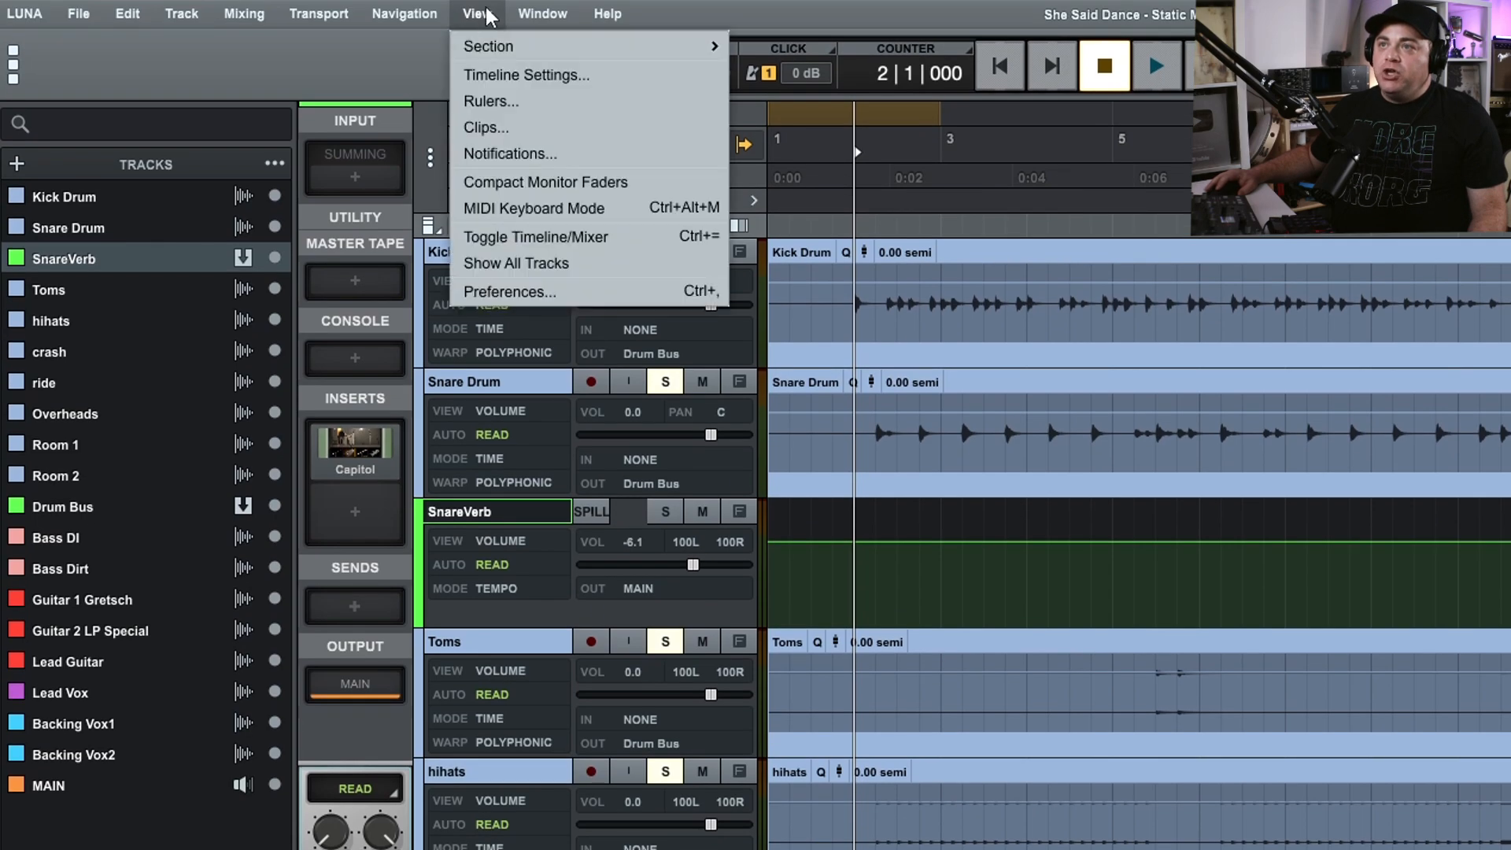
{"action": "left_click", "coordinate": [494, 76]}
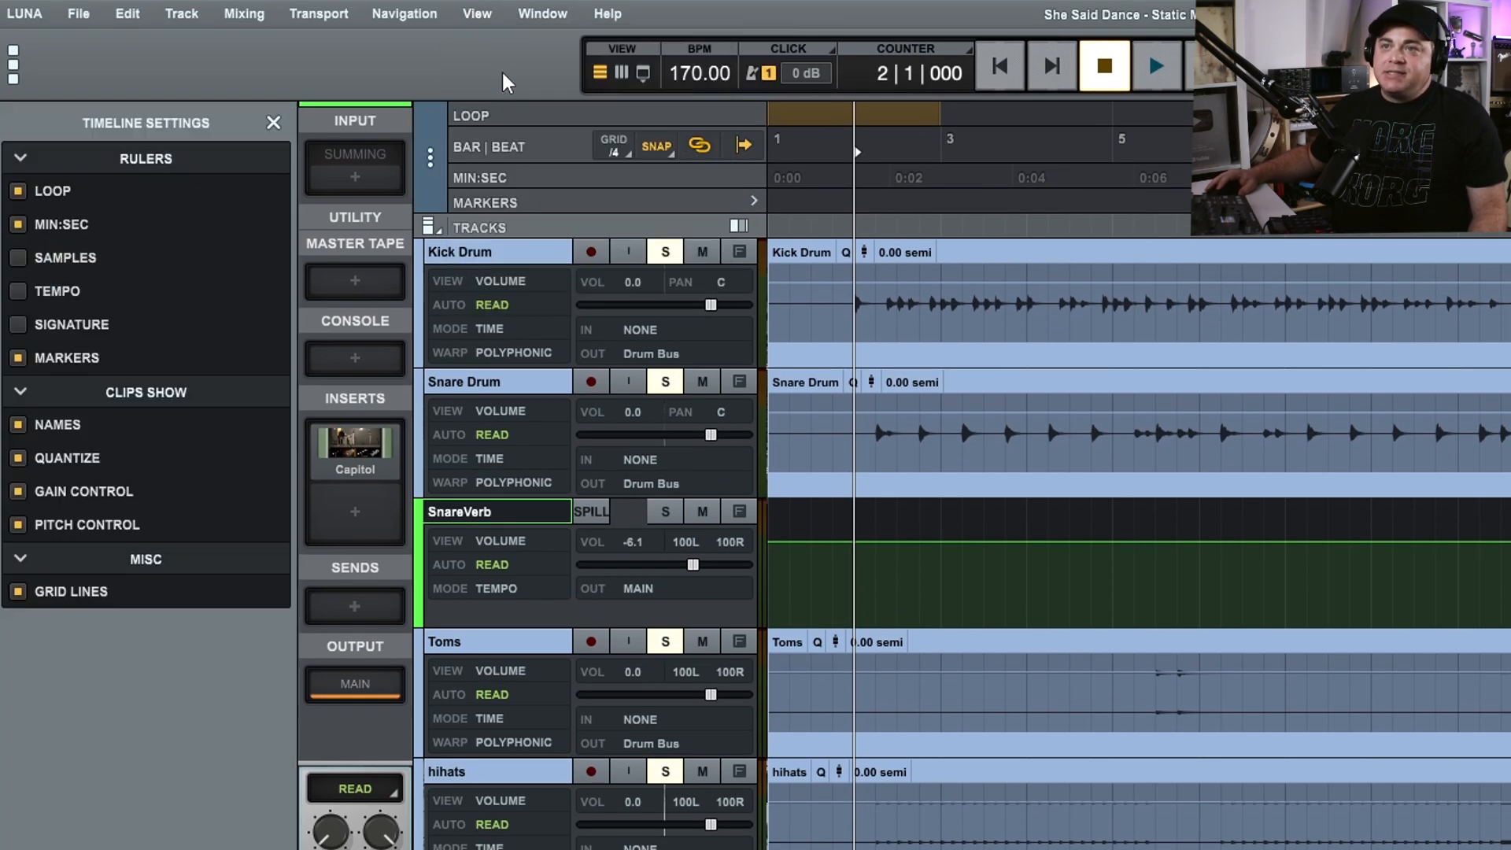
{"action": "left_click", "coordinate": [18, 359]}
{"action": "left_click", "coordinate": [18, 359]}
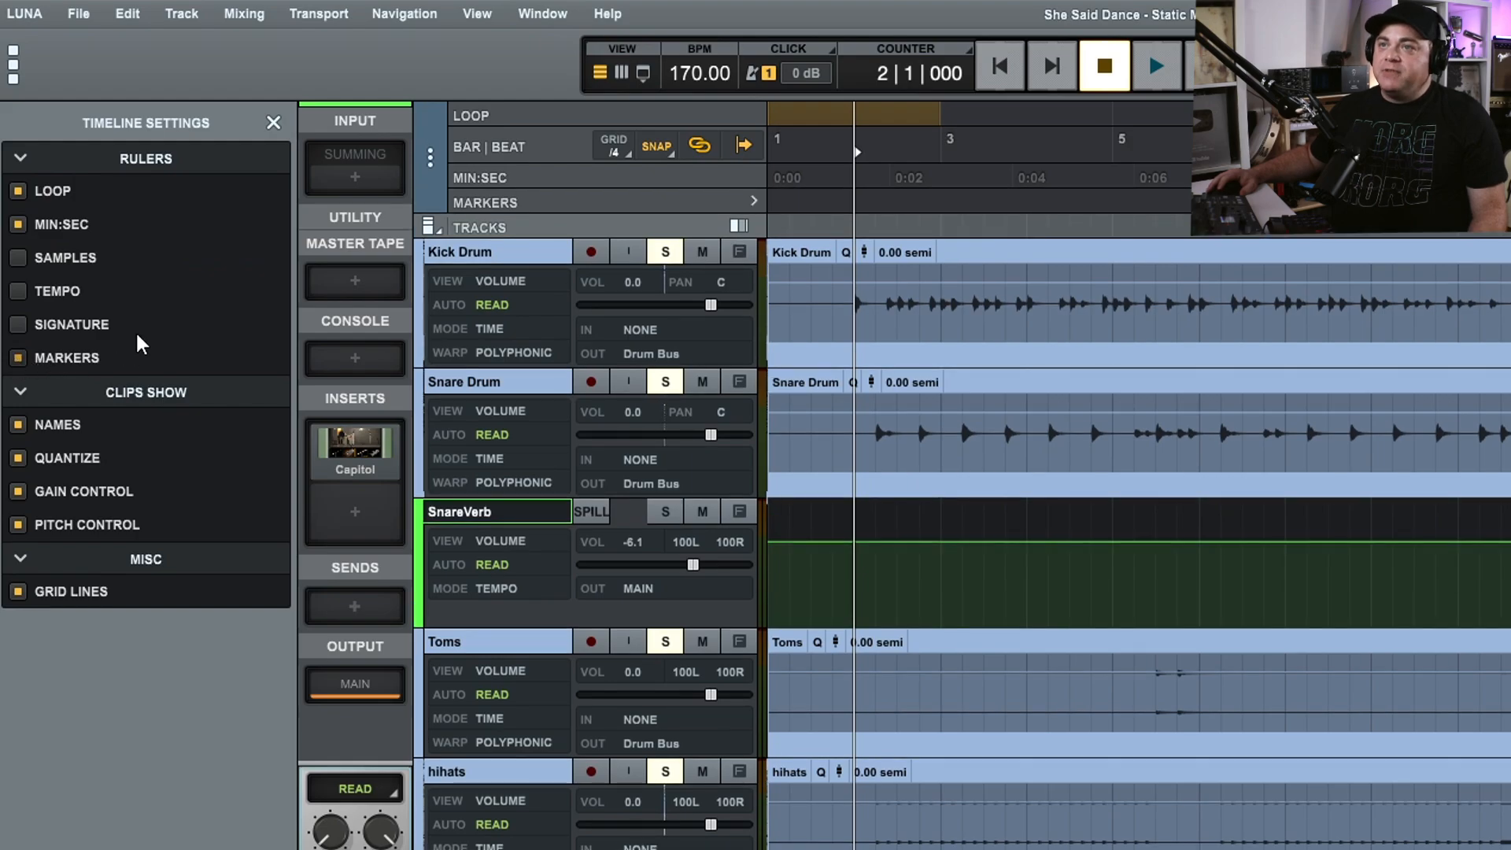
{"action": "left_click", "coordinate": [273, 123]}
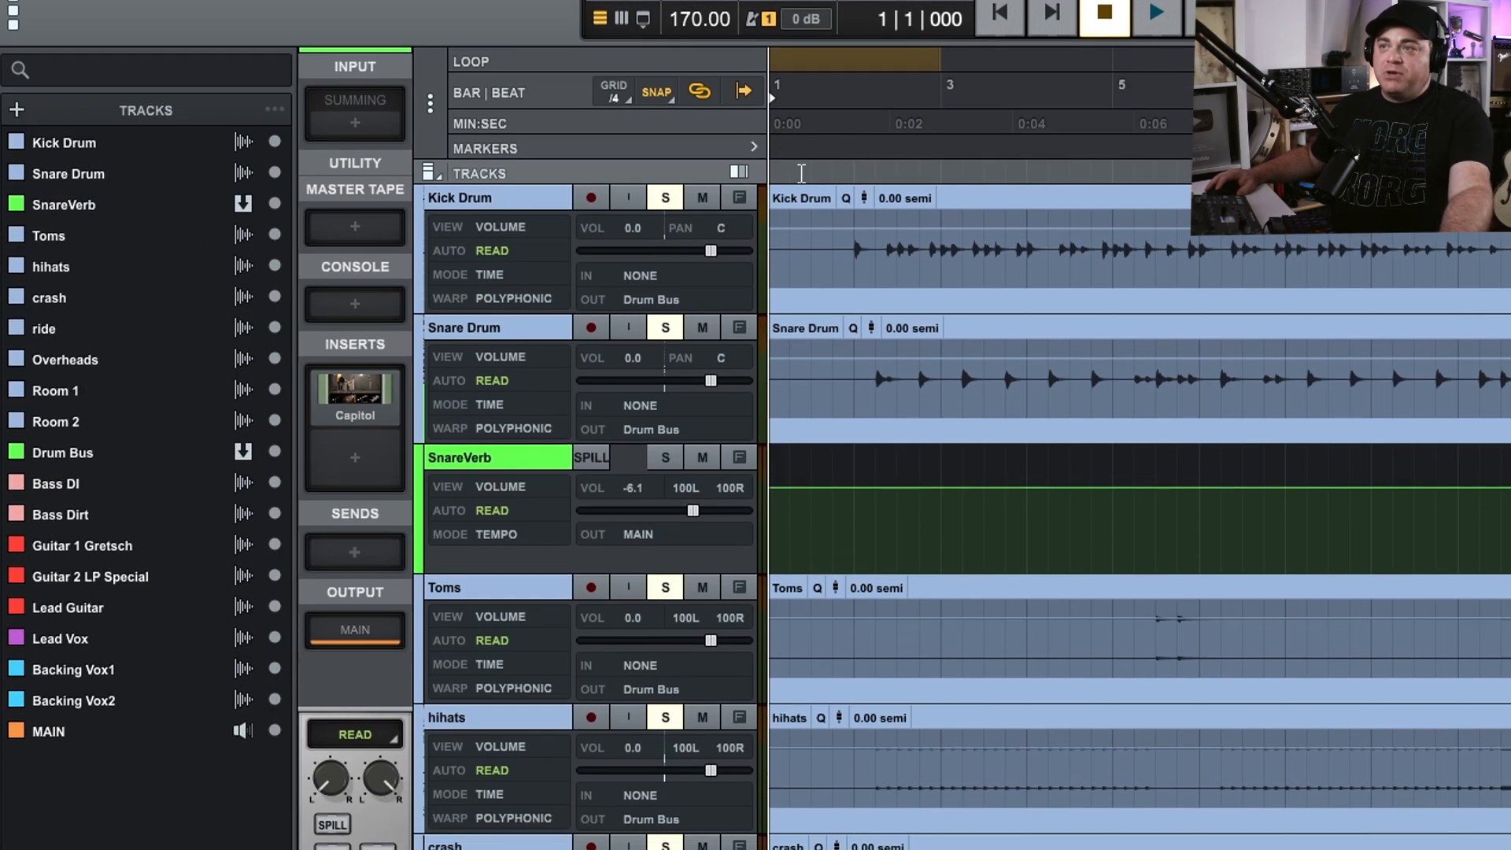
Add a marker named "Verse 1" at position 1|2|000 on the markers ruler.
{"action": "left_click", "coordinate": [818, 119]}
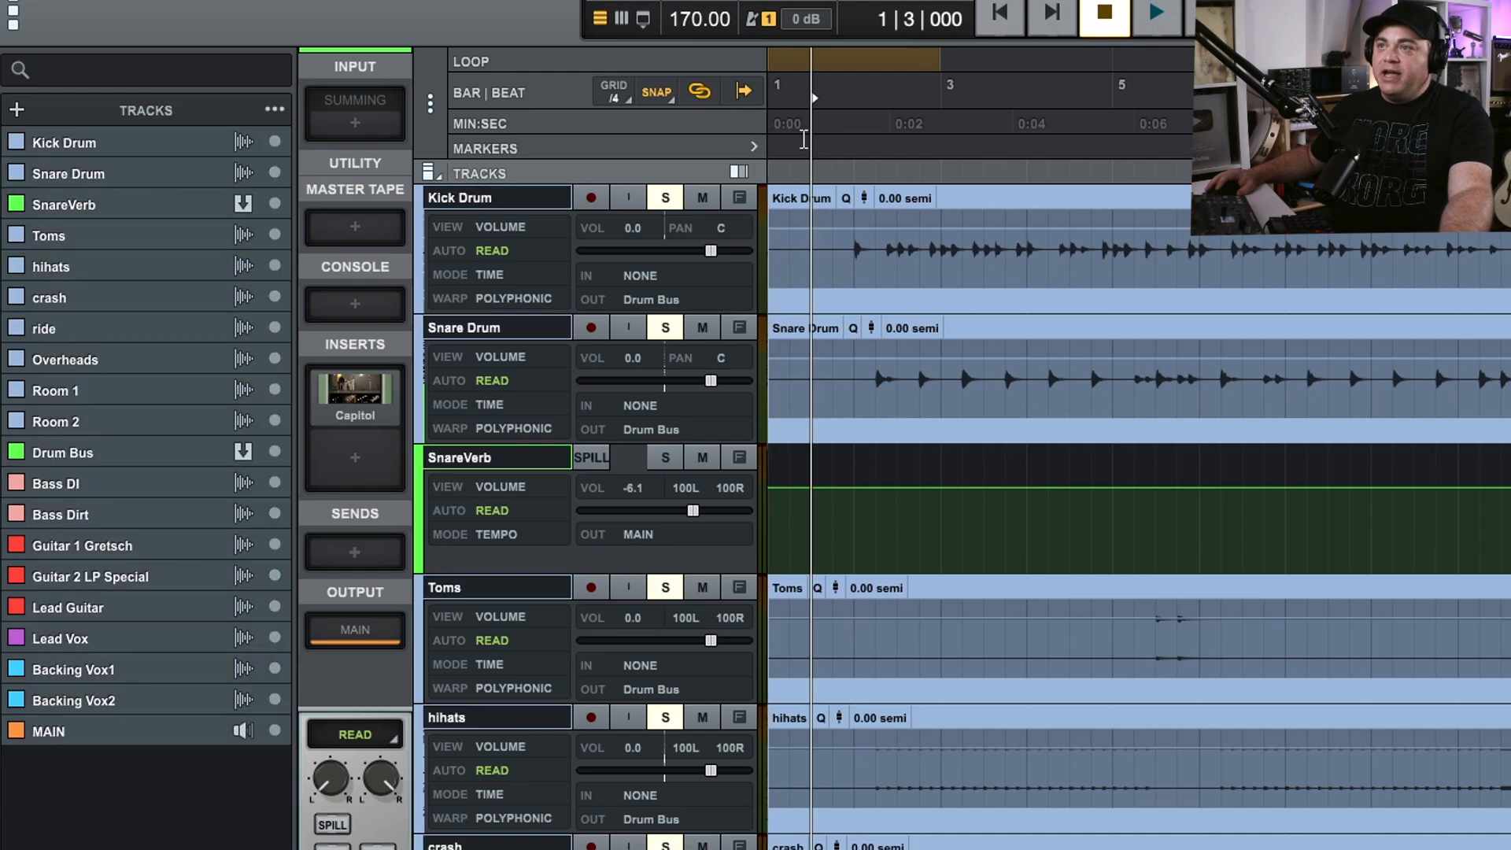
{"action": "left_click", "coordinate": [801, 140]}
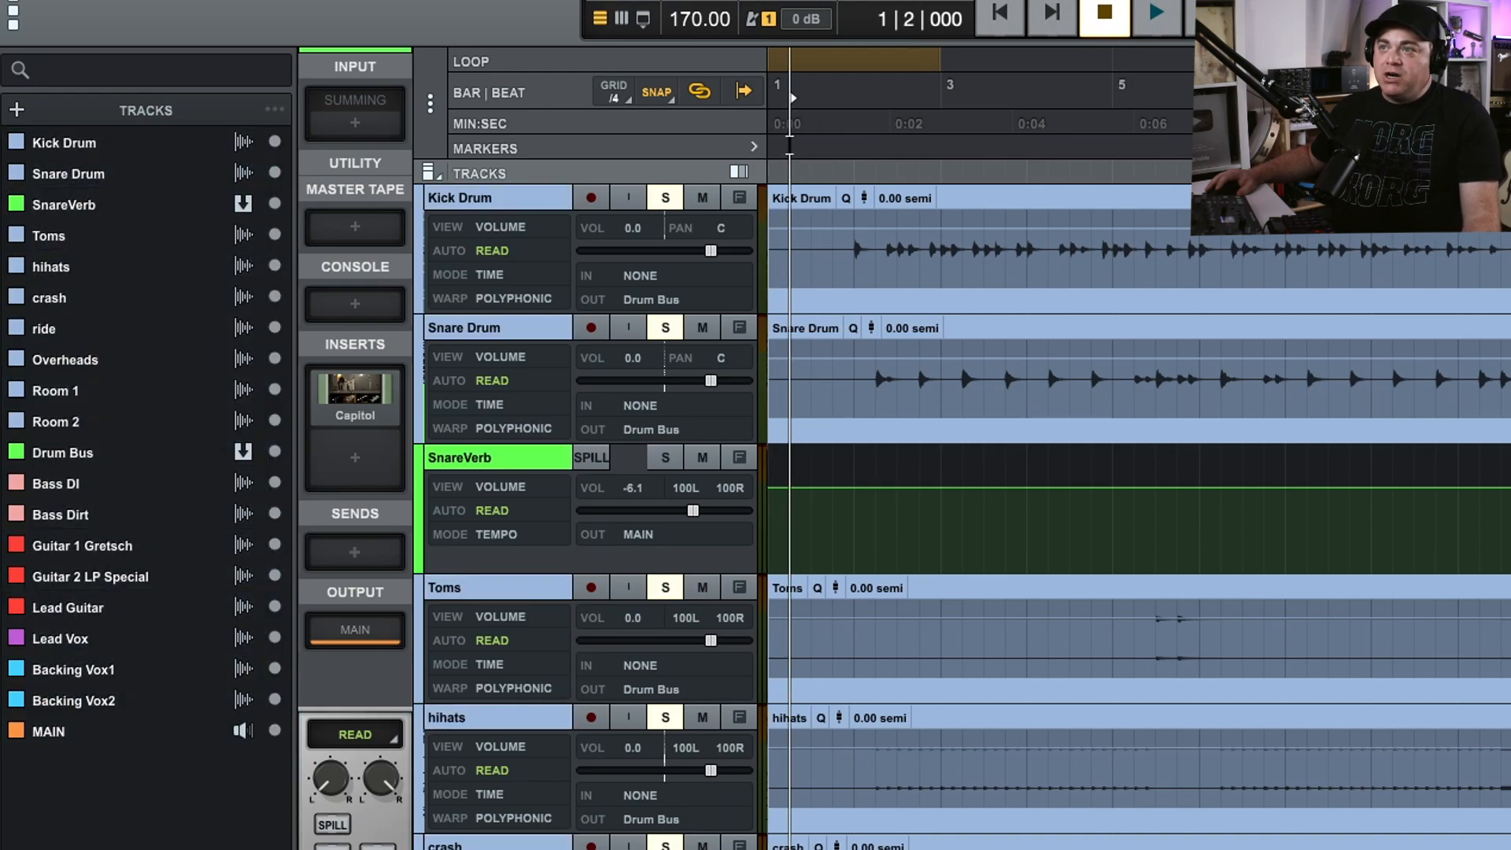
{"action": "double_click", "coordinate": [789, 143]}
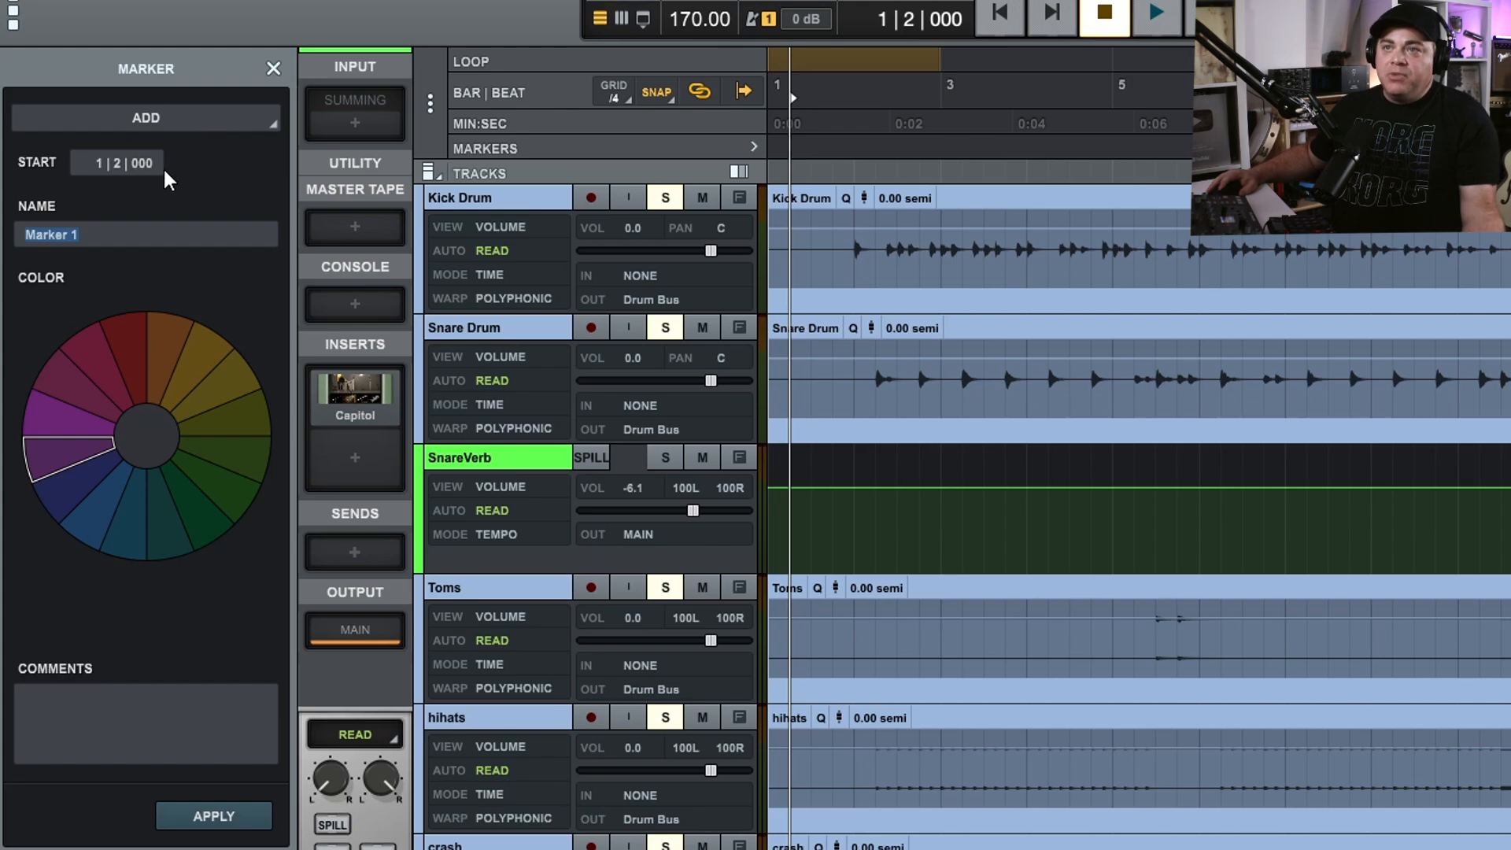
{"action": "type", "text": "Verse"}
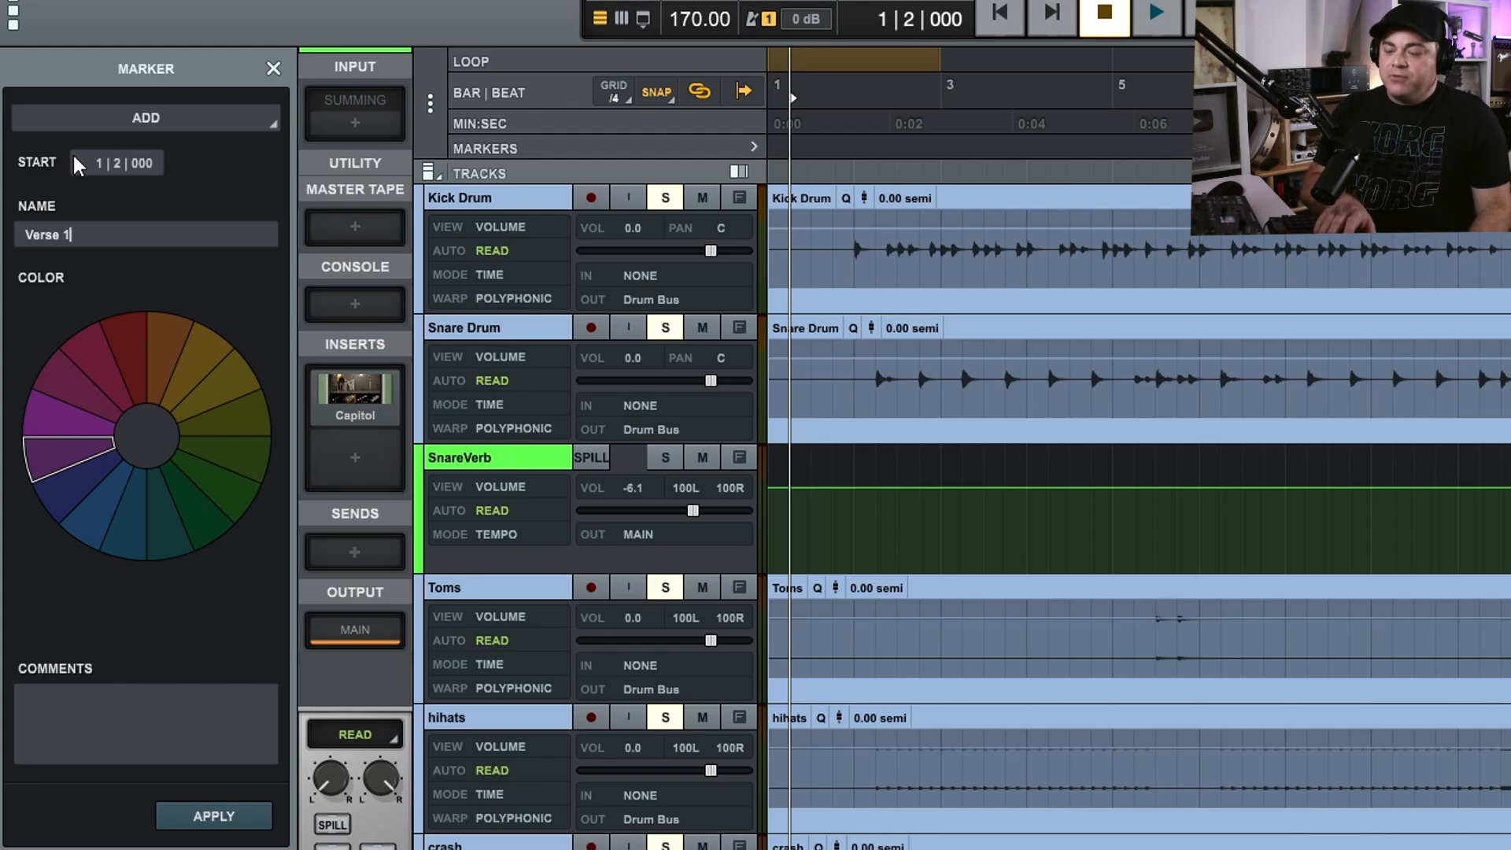
{"action": "key", "text": "Return"}
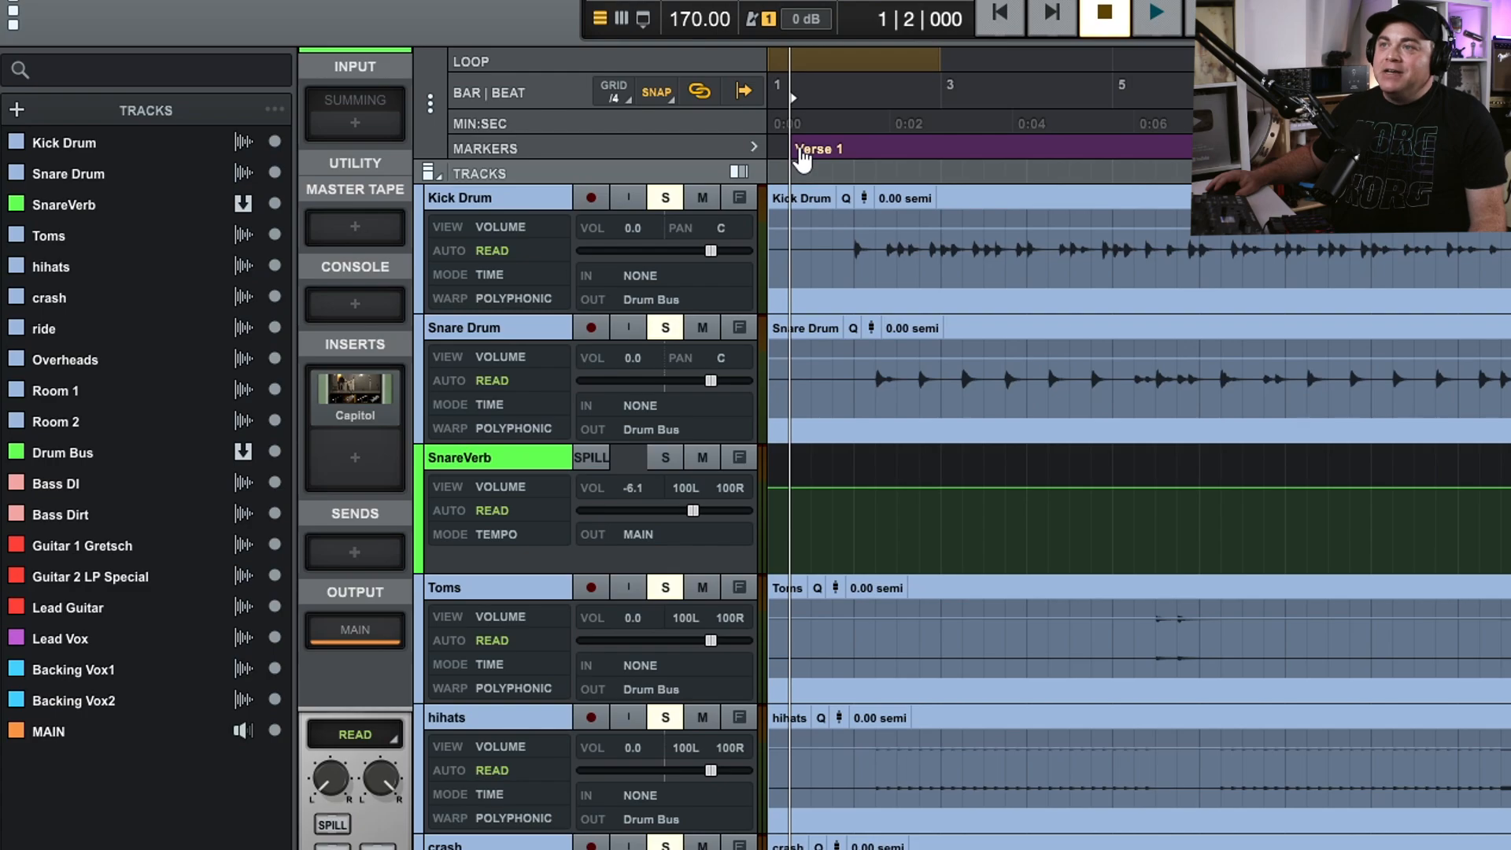
Recolor the Verse 1 marker to medium blue and add the comment "Verse 1 Intro".
{"action": "double_click", "coordinate": [808, 157]}
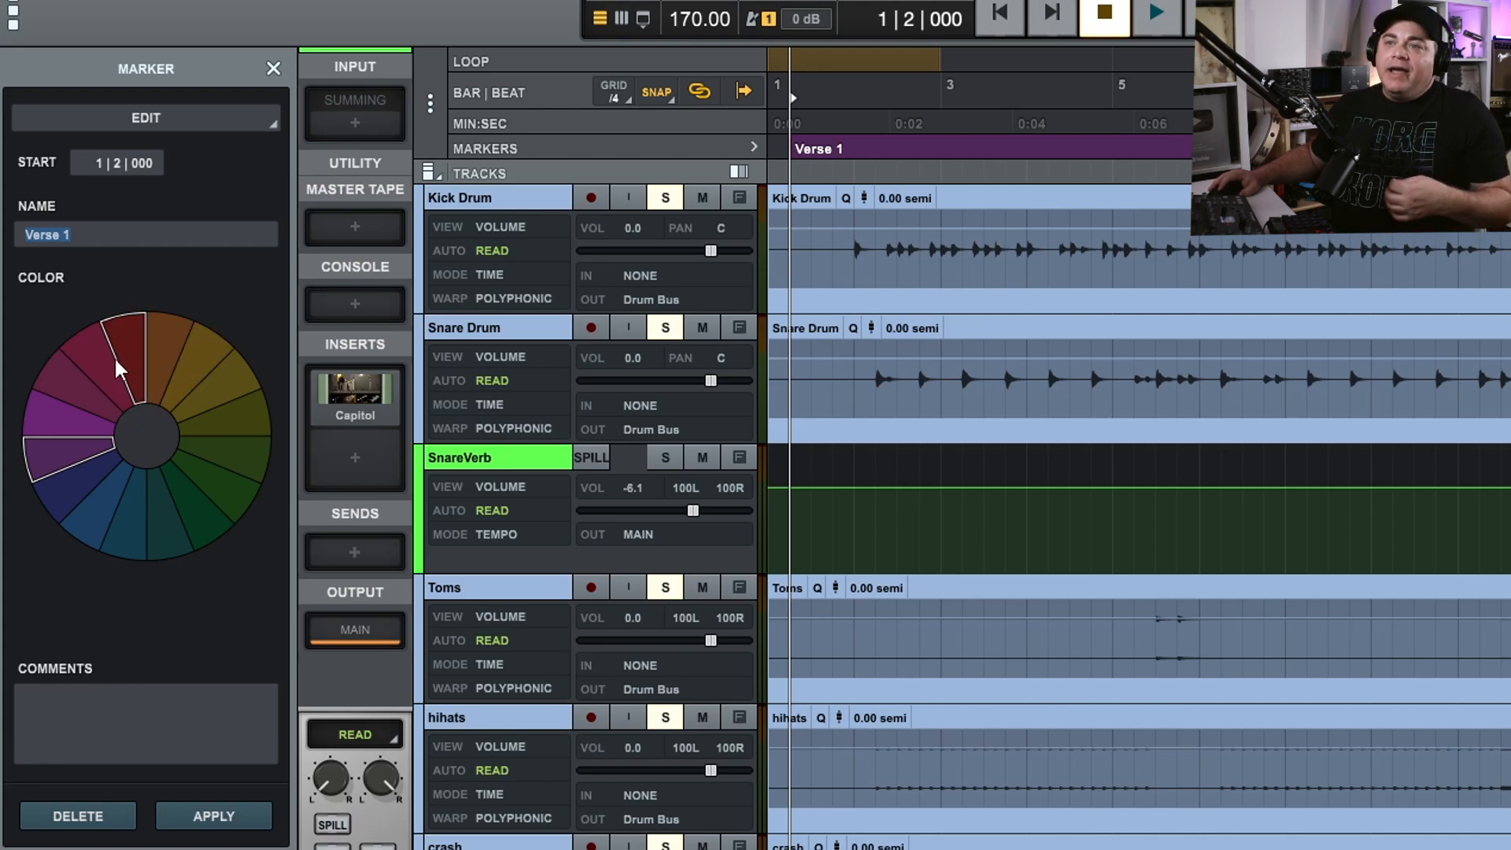
{"action": "left_click", "coordinate": [81, 496]}
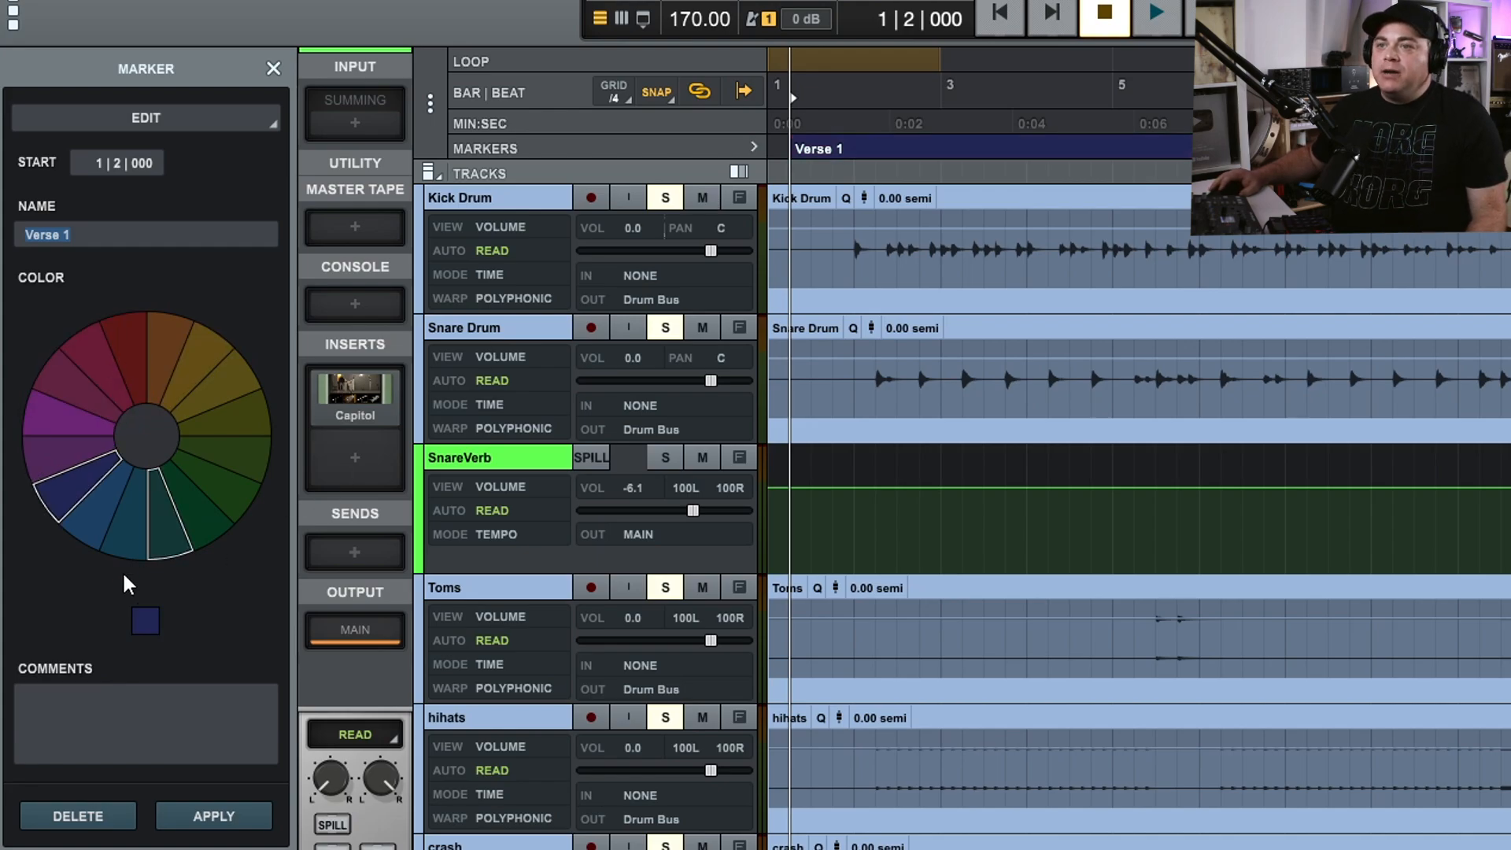
{"action": "left_click", "coordinate": [93, 523]}
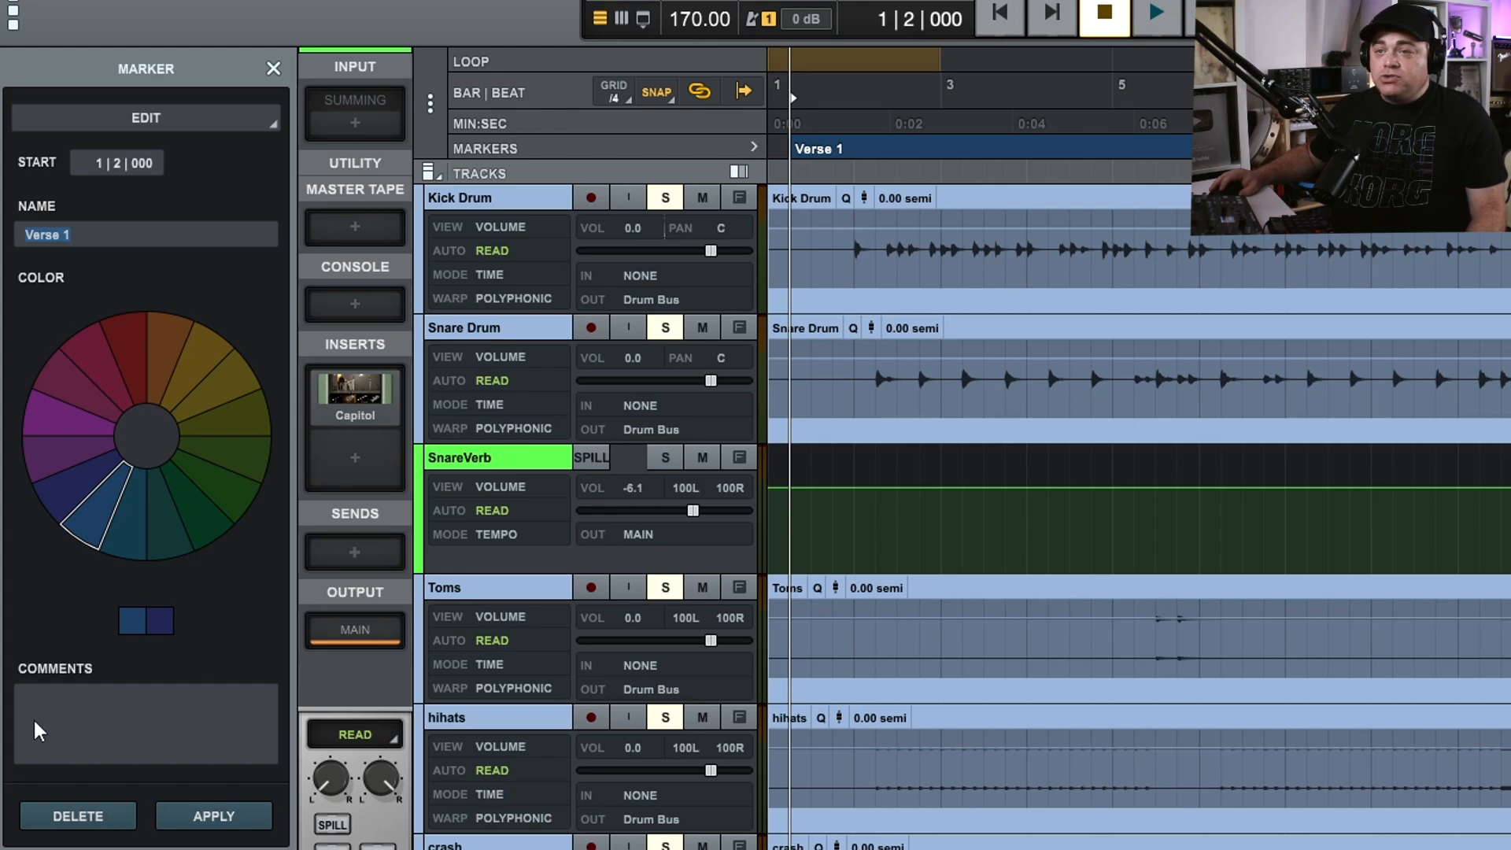
{"action": "left_click", "coordinate": [82, 718]}
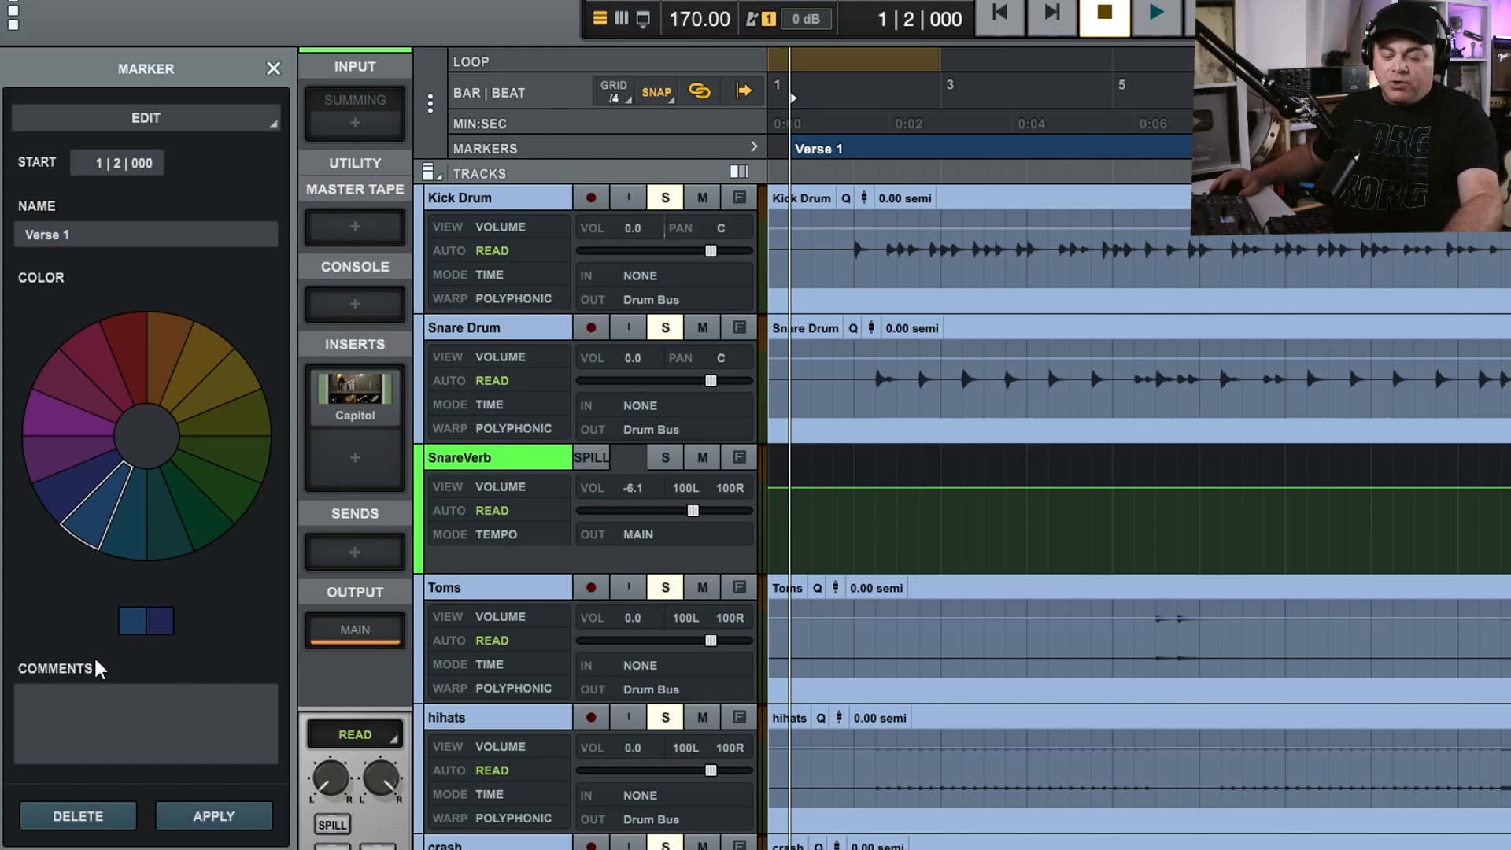
{"action": "type", "text": "Verse 1 Intro"}
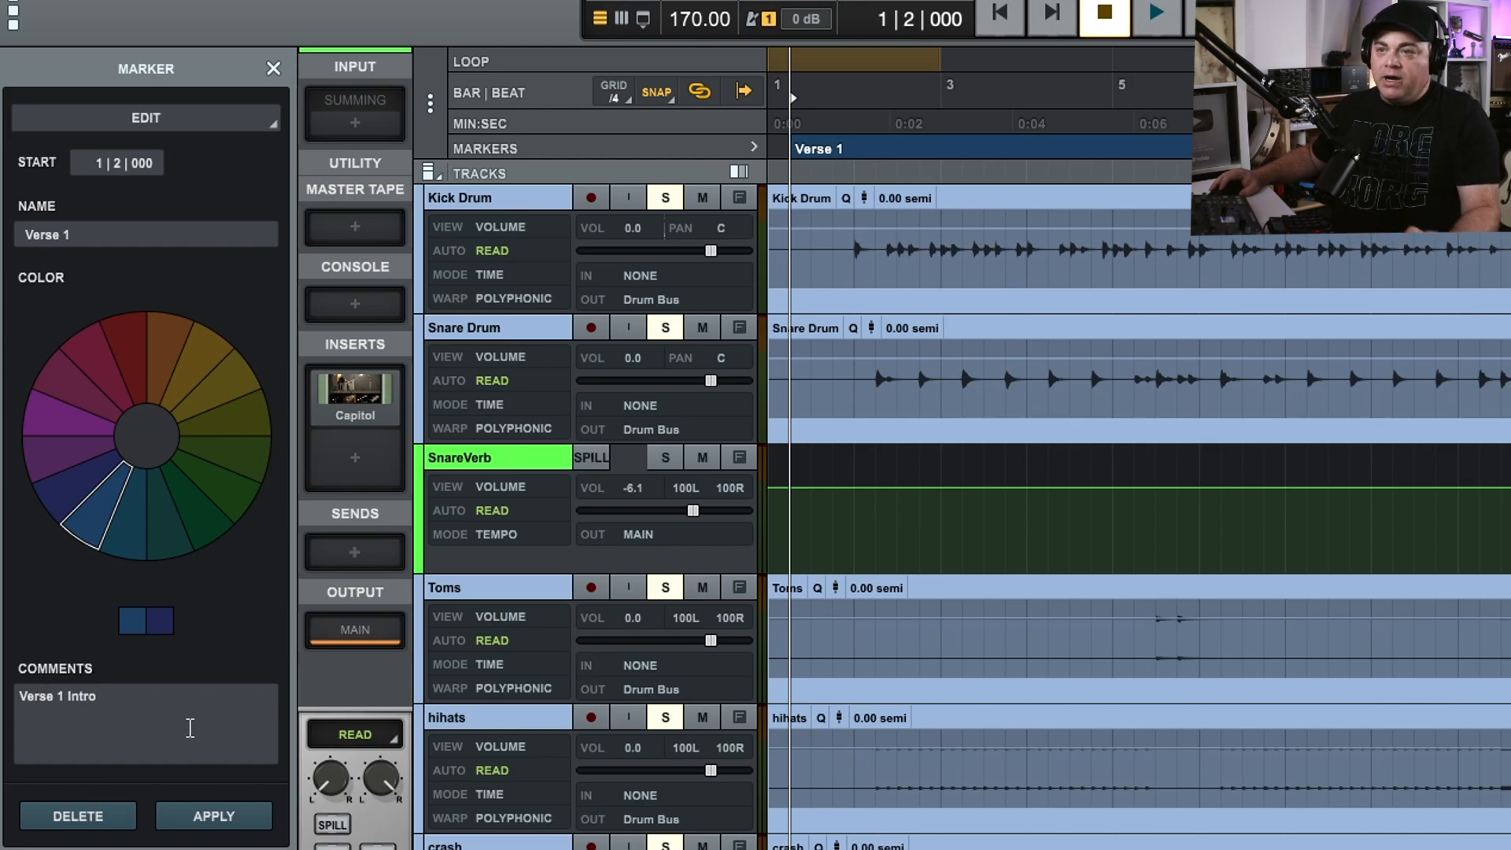
{"action": "left_click", "coordinate": [210, 816]}
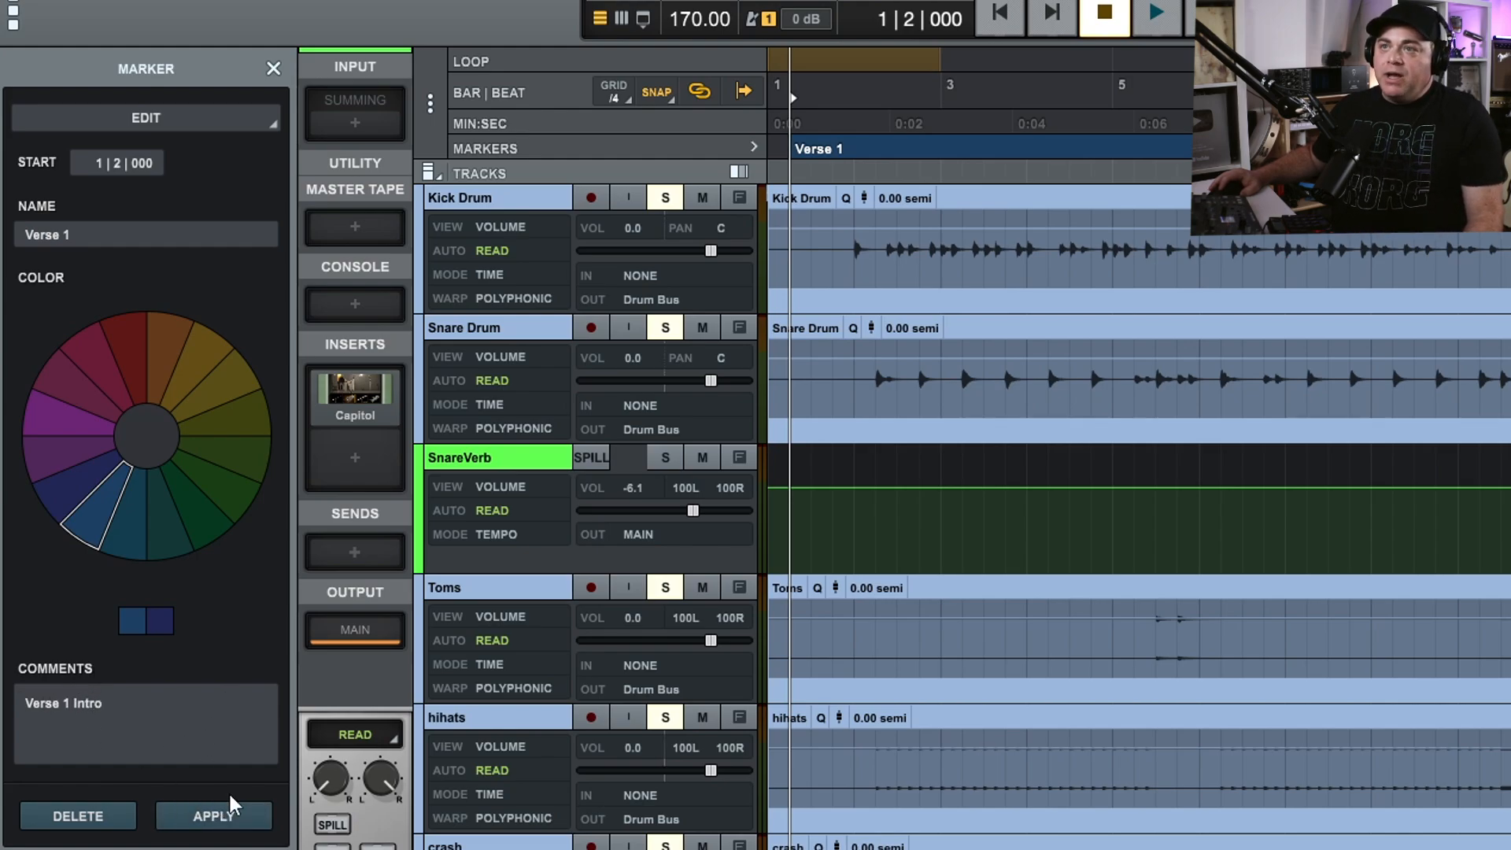
{"action": "left_click", "coordinate": [273, 68]}
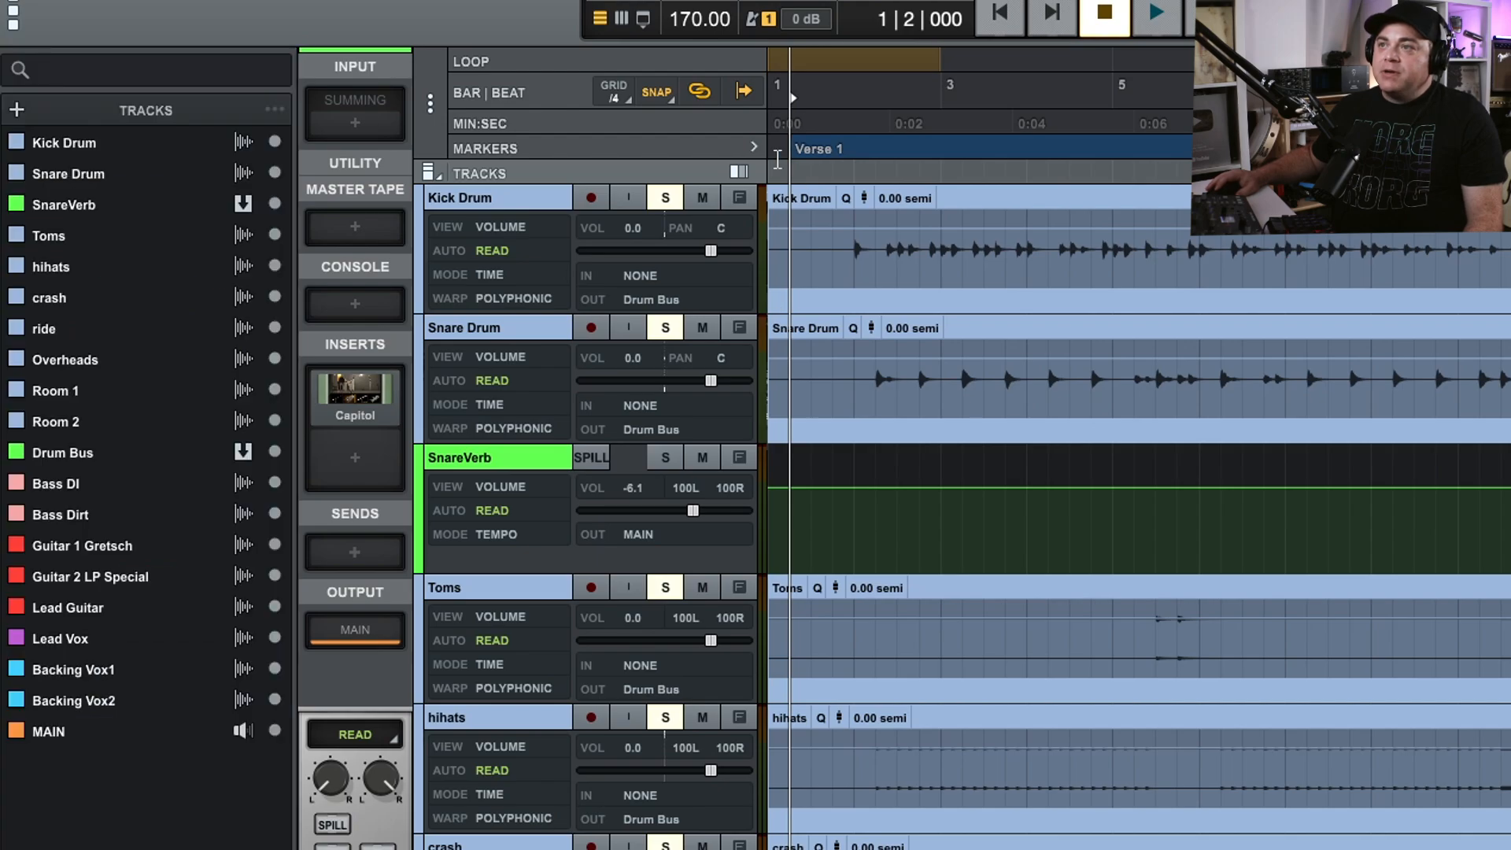
{"action": "mouse_move", "coordinate": [823, 161]}
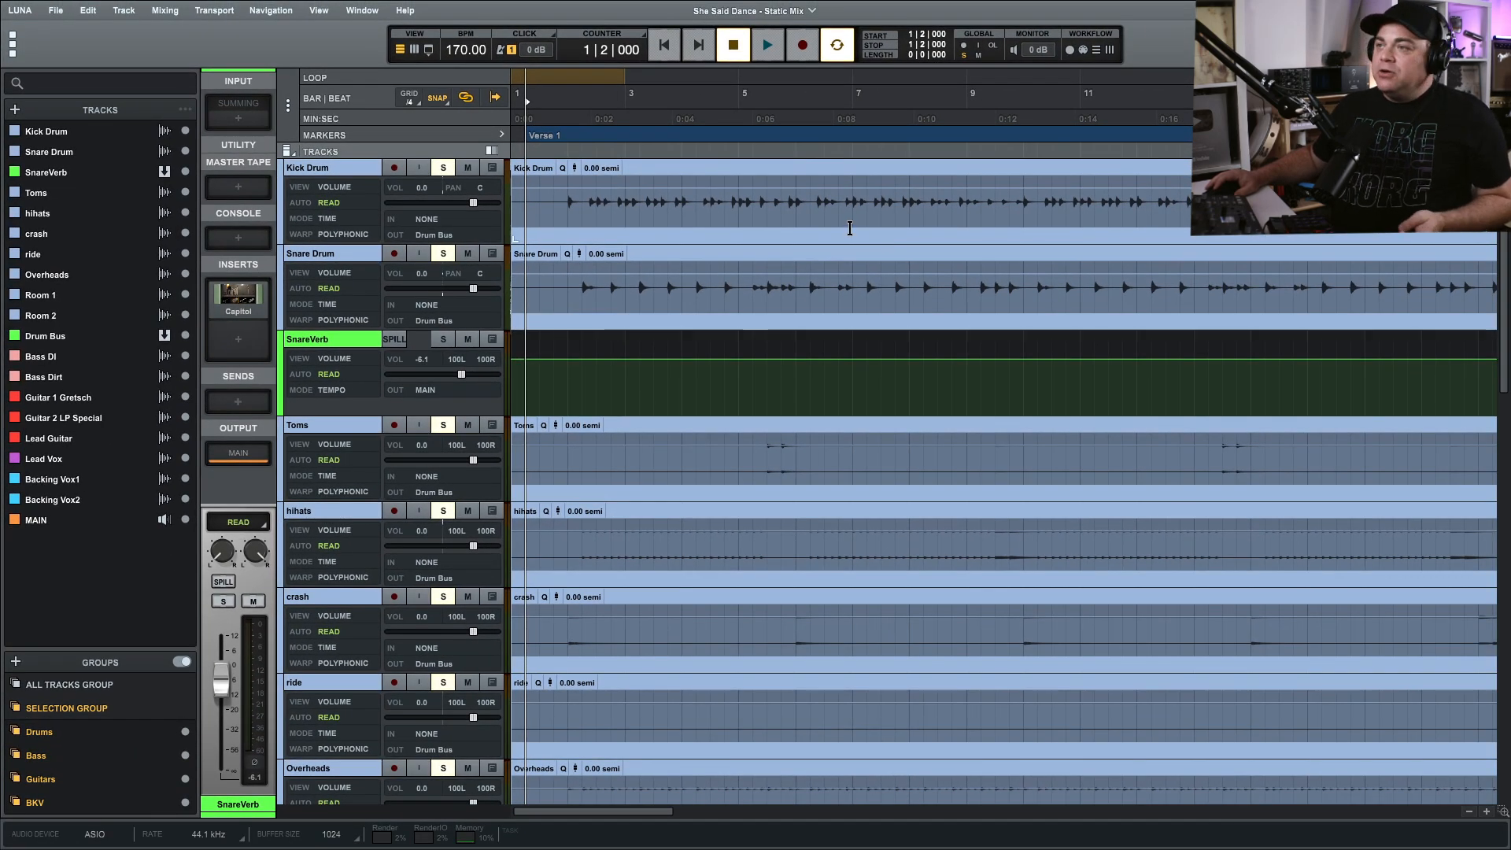
Play the song from around bar 22 to locate the start of the next section.
{"action": "scroll", "coordinate": [787, 163], "scroll_direction": "down", "scroll_amount": 3}
{"action": "scroll", "coordinate": [881, 208], "scroll_direction": "down", "scroll_amount": 1}
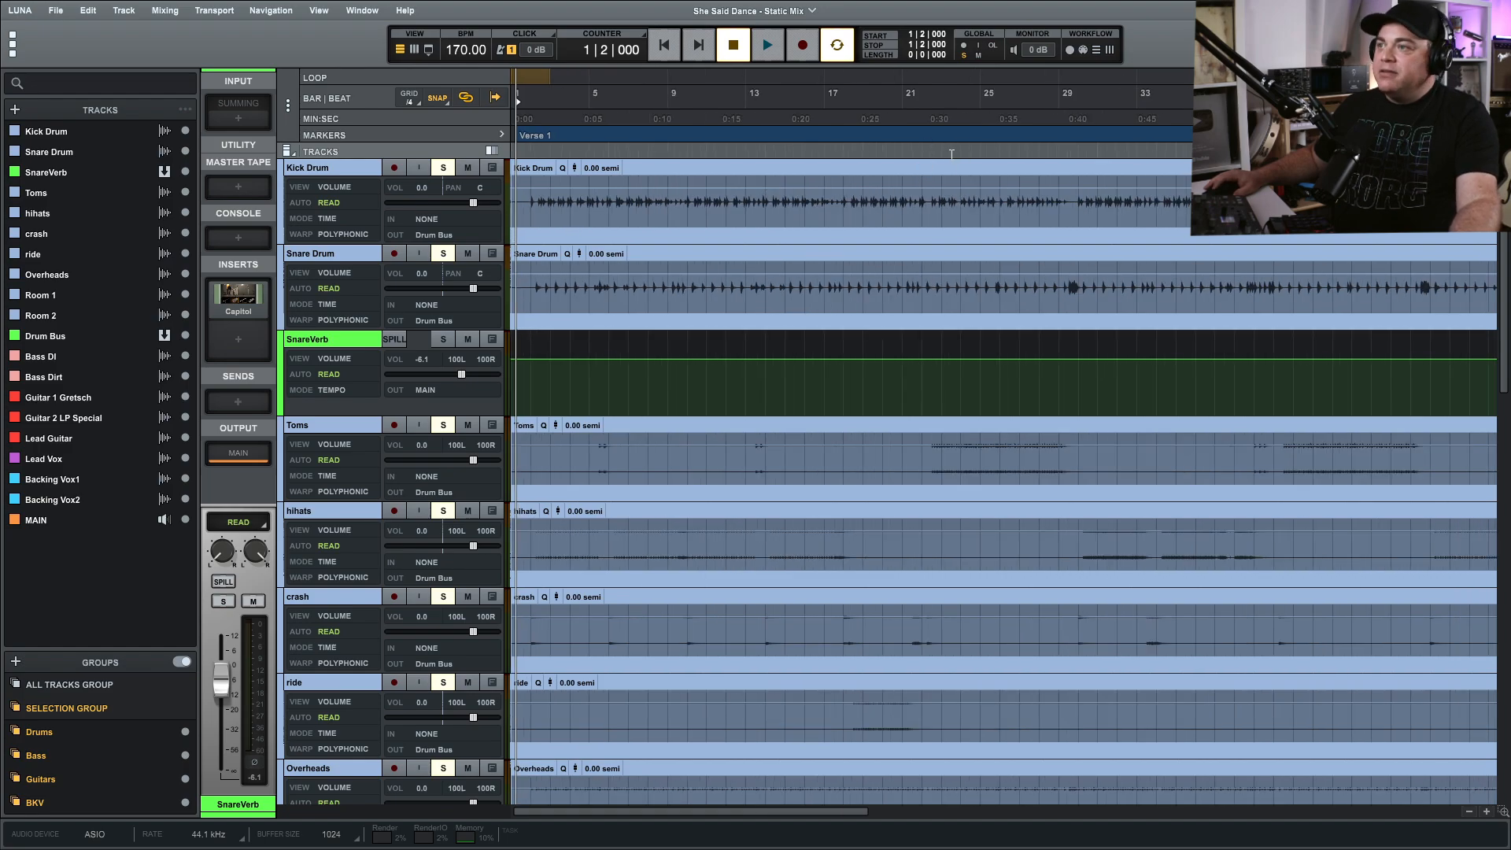
{"action": "left_click", "coordinate": [918, 137]}
{"action": "key", "text": "space"}
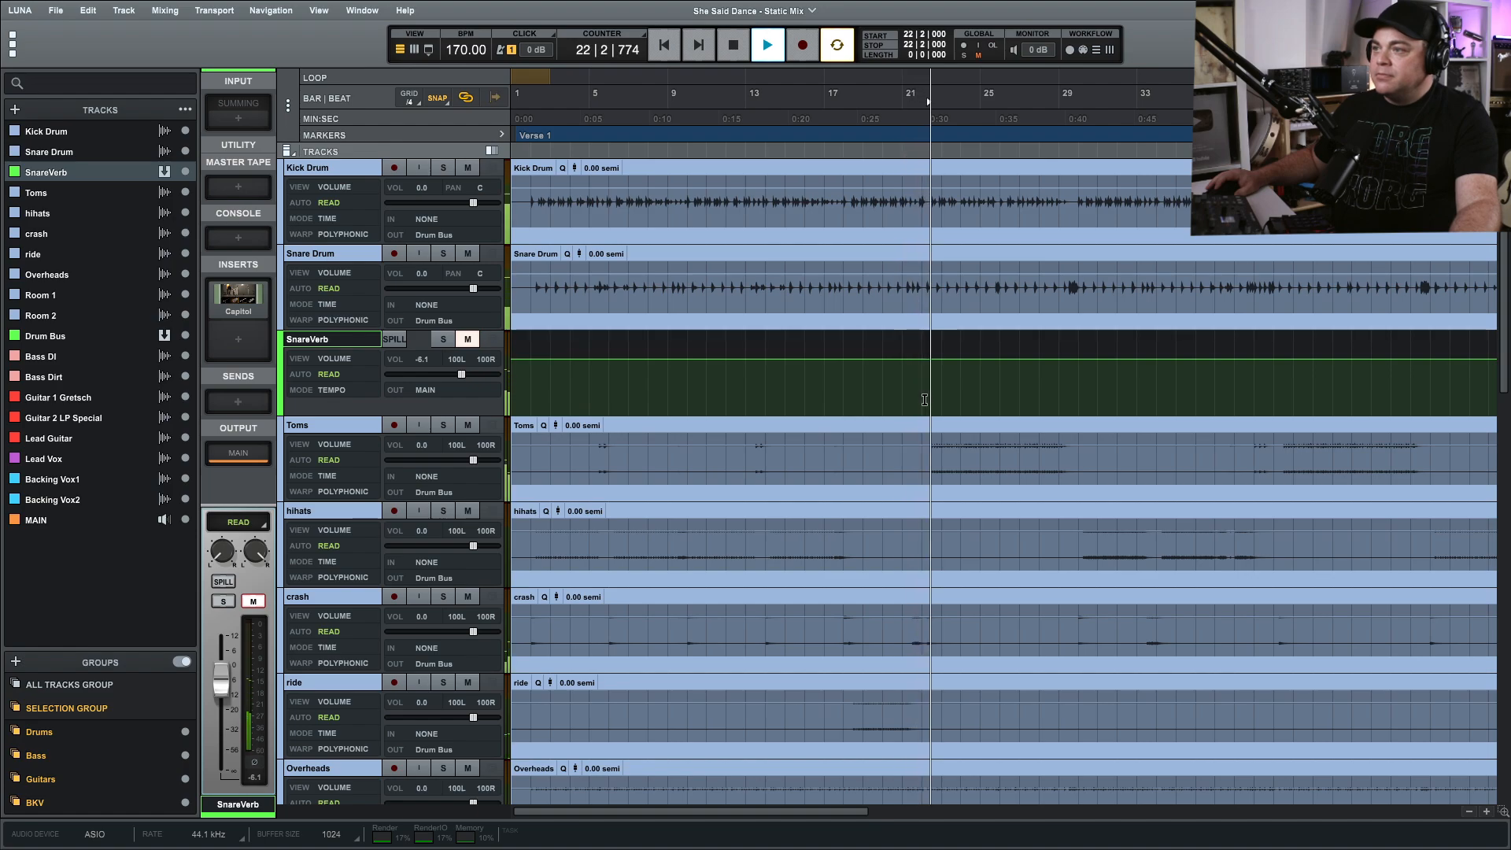
{"action": "key", "text": "space"}
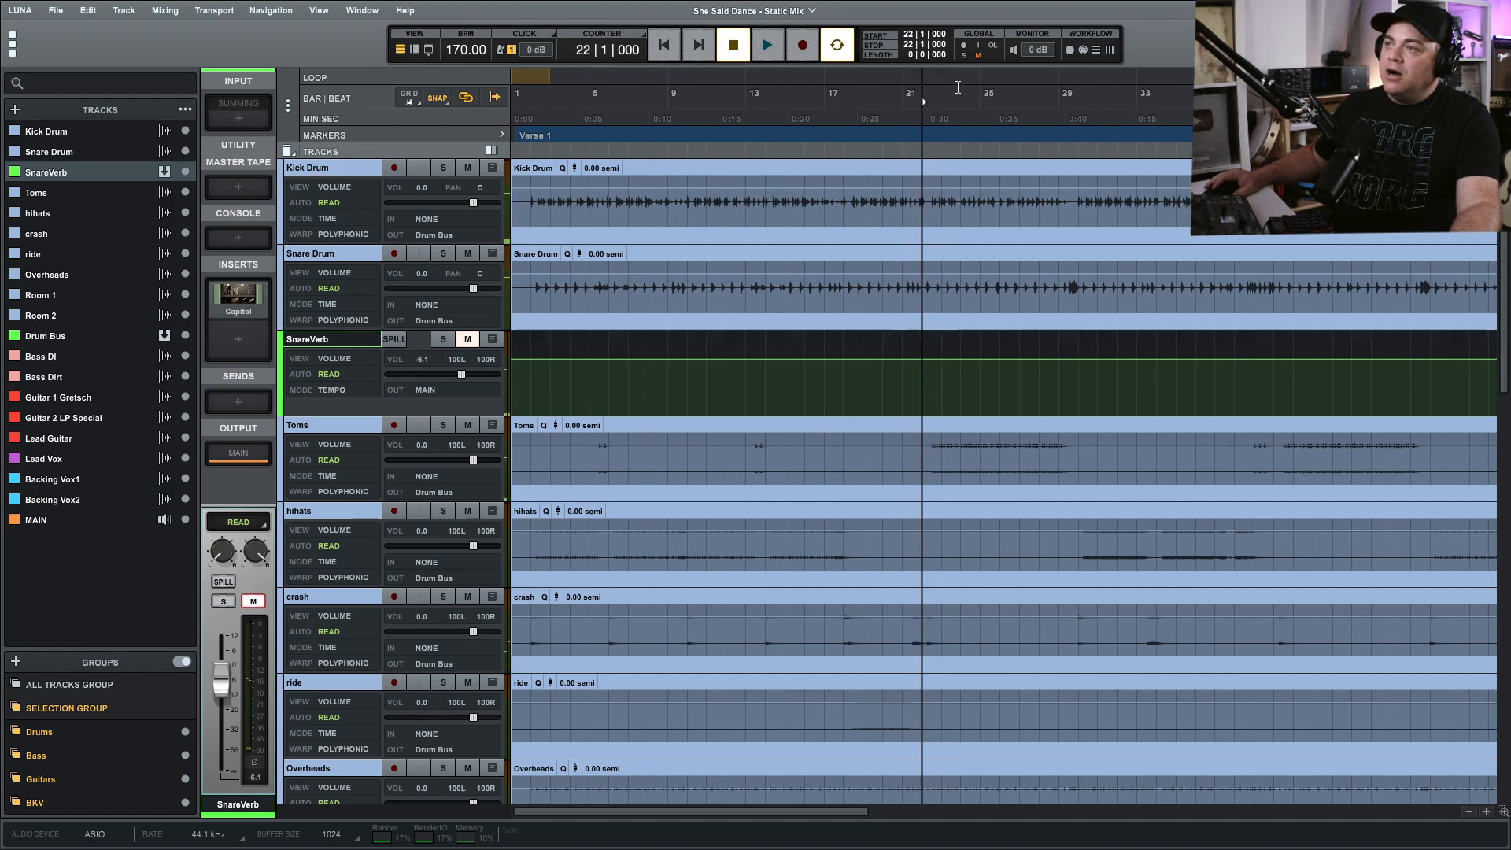
Add a purple marker named "Pre Shorus" at 22|1|000 with the comment "Instrumental".
{"action": "double_click", "coordinate": [922, 134]}
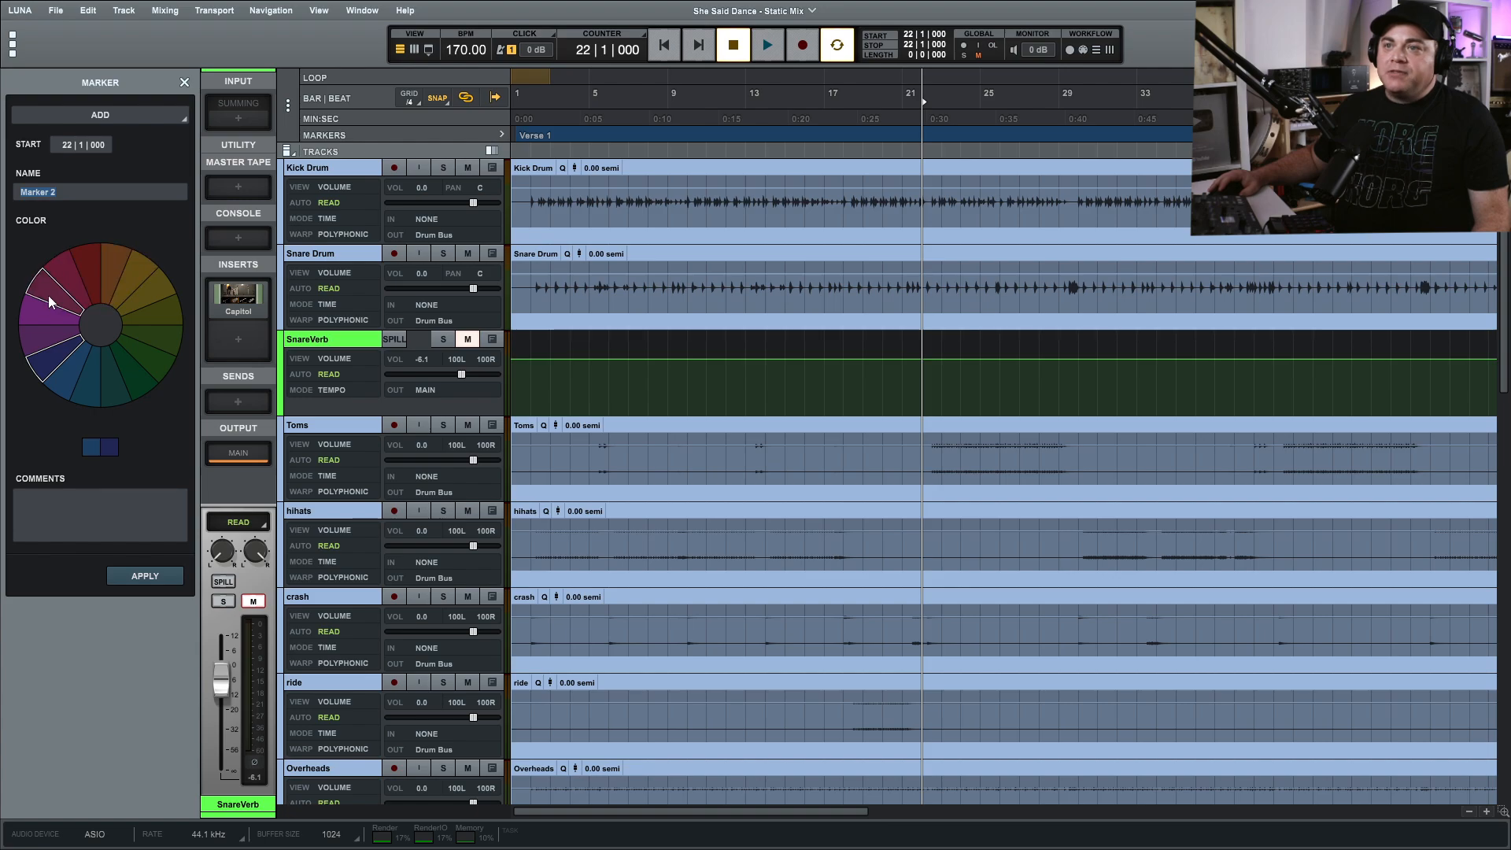
{"action": "left_click", "coordinate": [49, 315]}
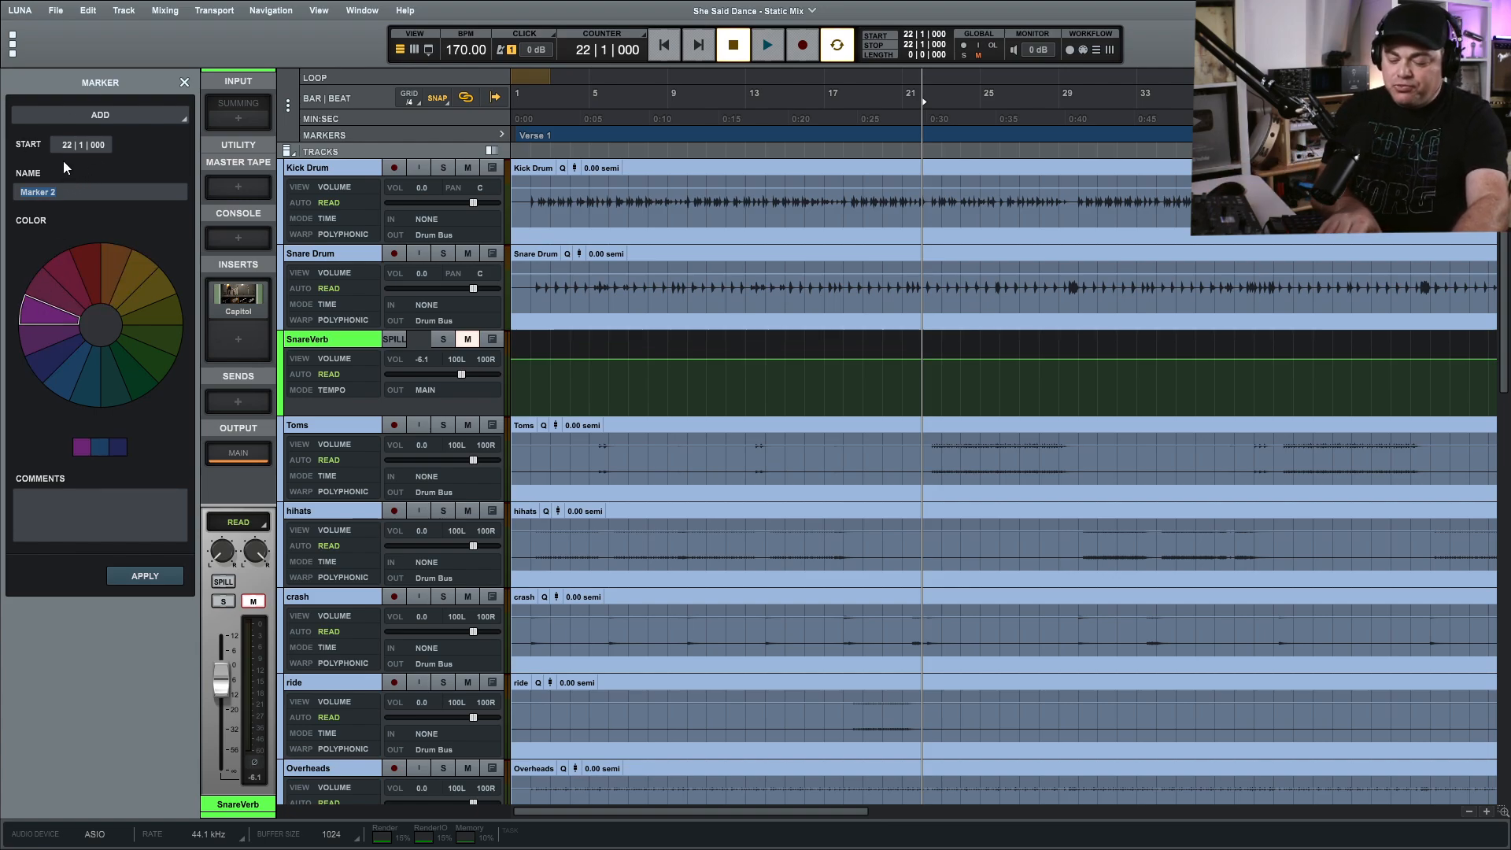
{"action": "type", "text": "Pre Shorus"}
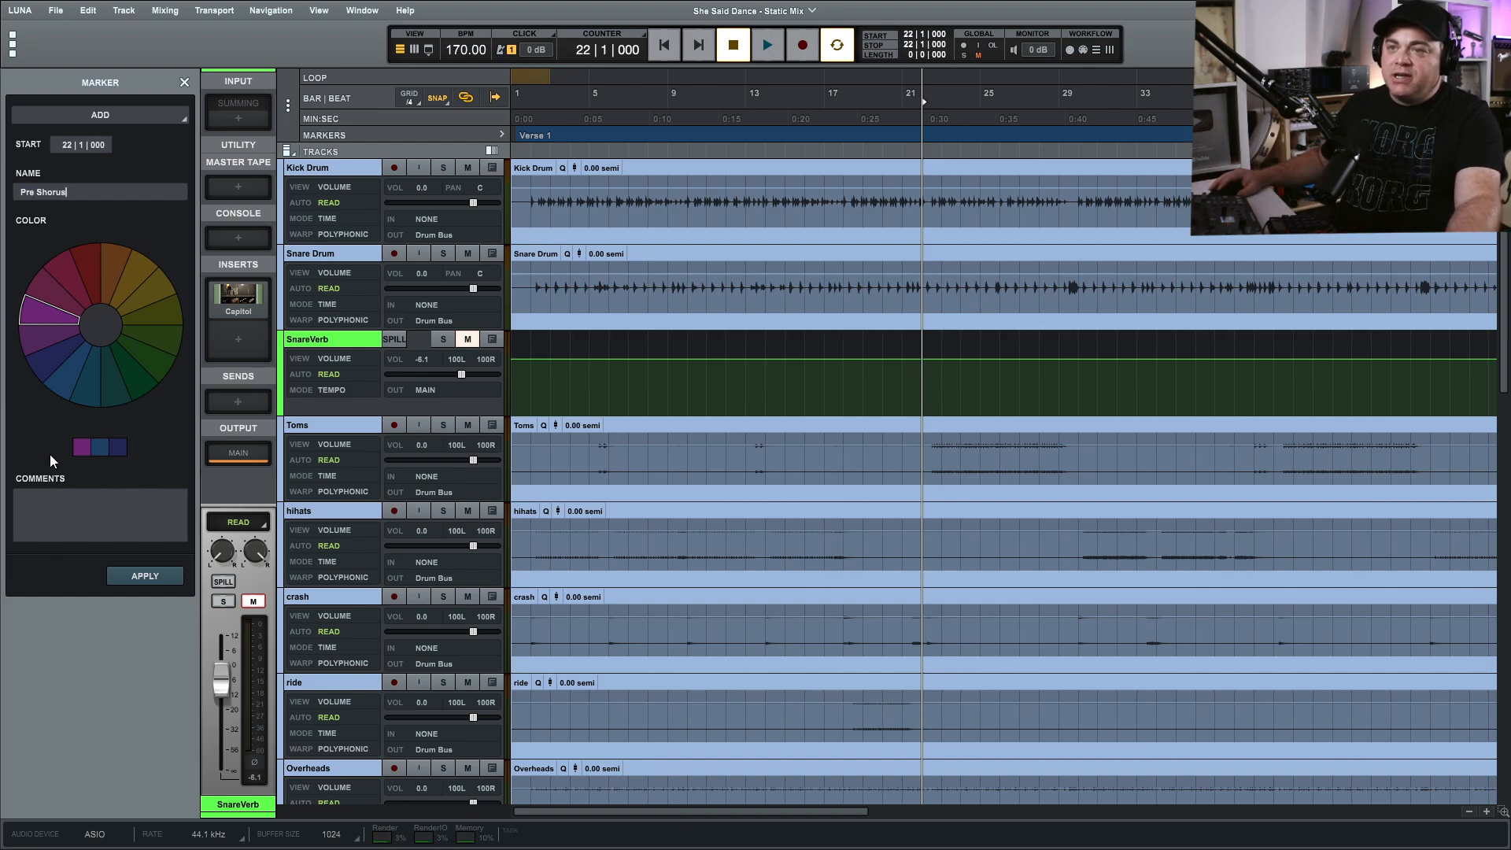
{"action": "type", "text": "Instrumental"}
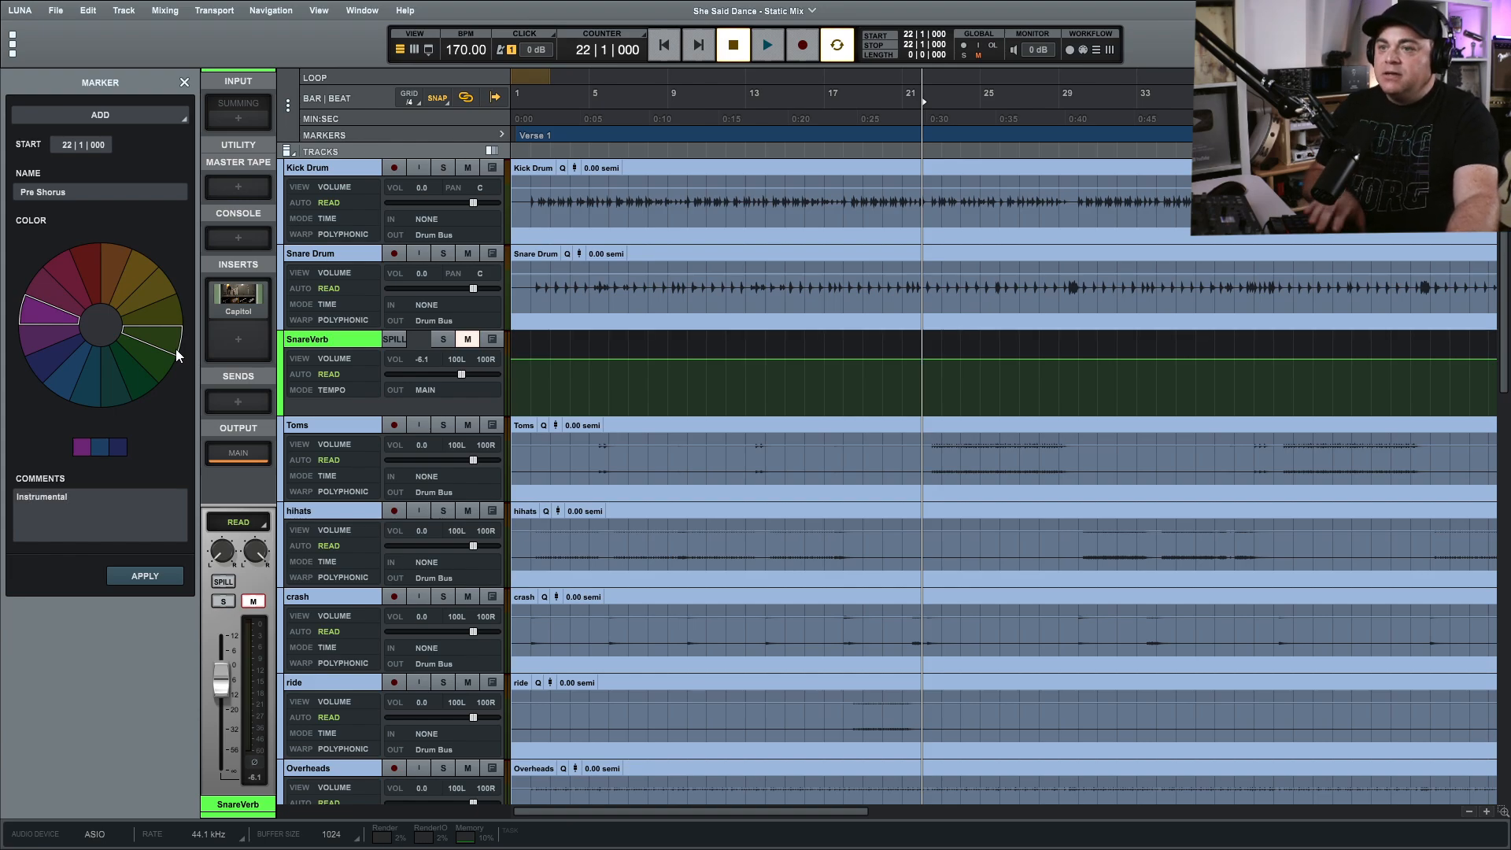
{"action": "left_click", "coordinate": [157, 575]}
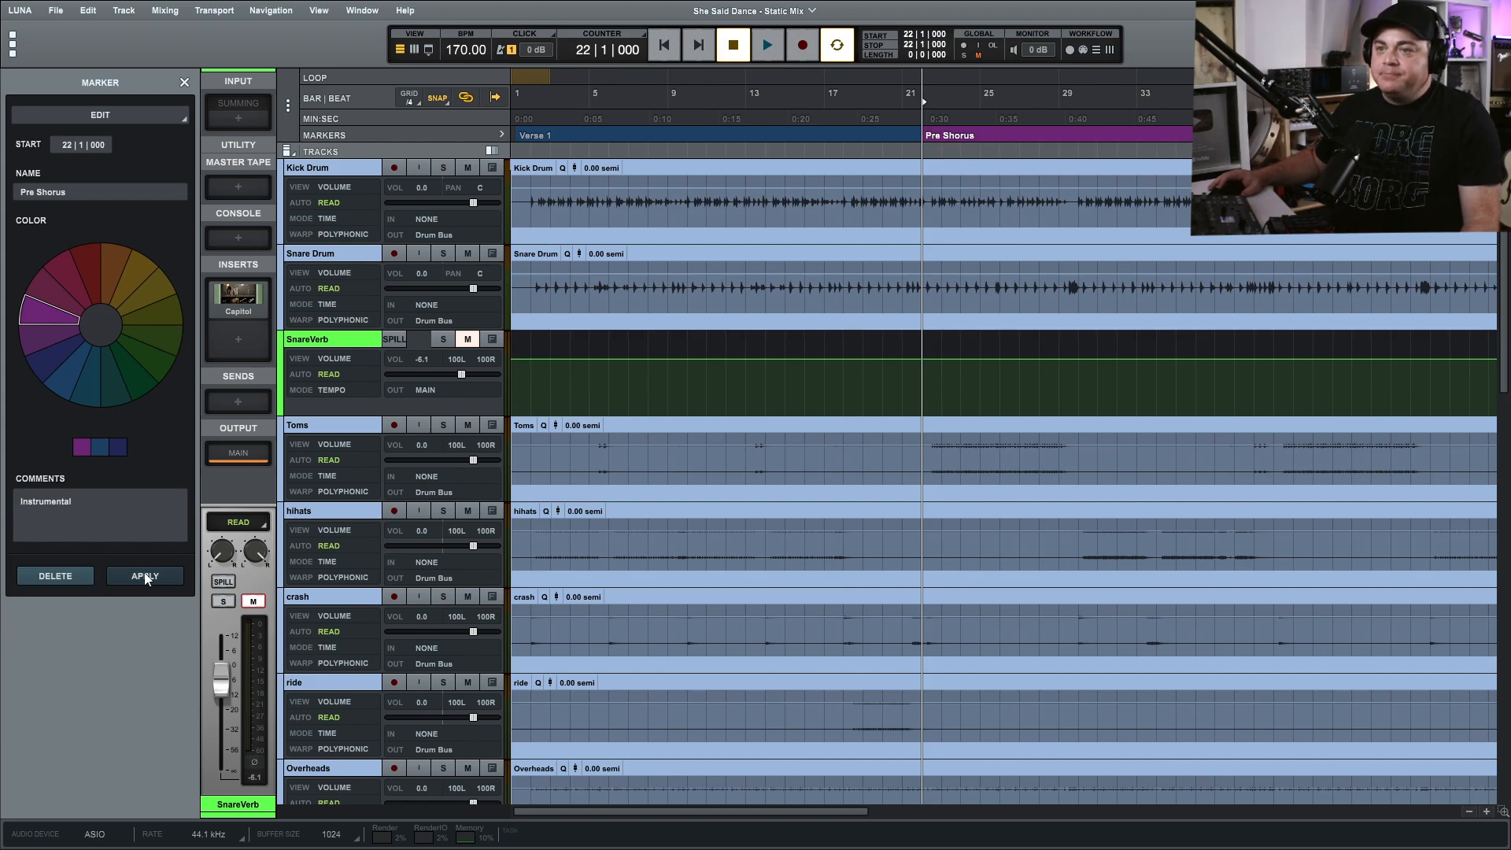
{"action": "left_click", "coordinate": [184, 82]}
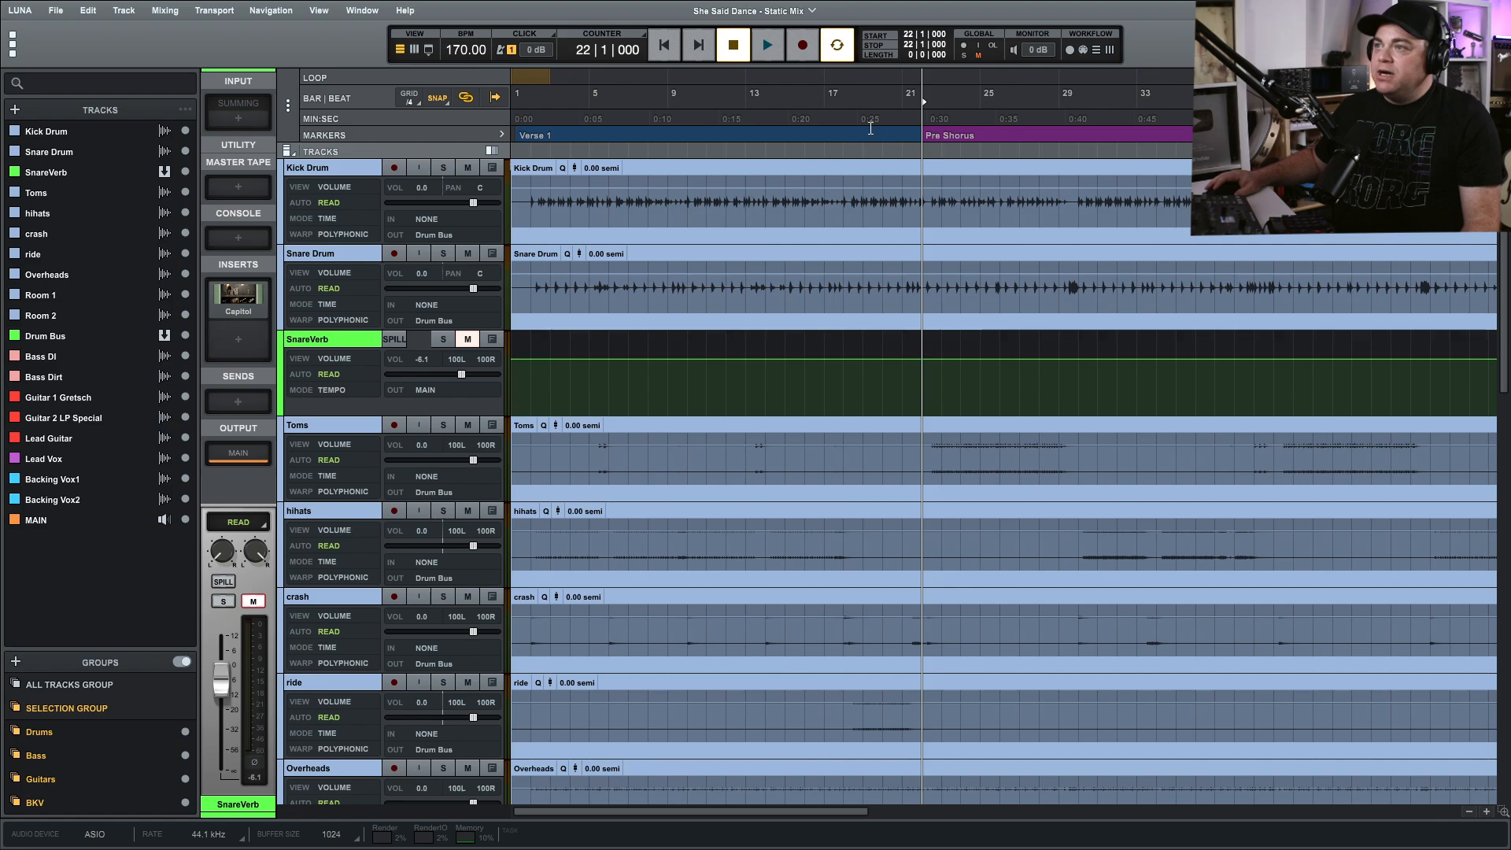
Correct the name of the marker at bar 22 to "Pre Chorus".
{"action": "mouse_move", "coordinate": [932, 138]}
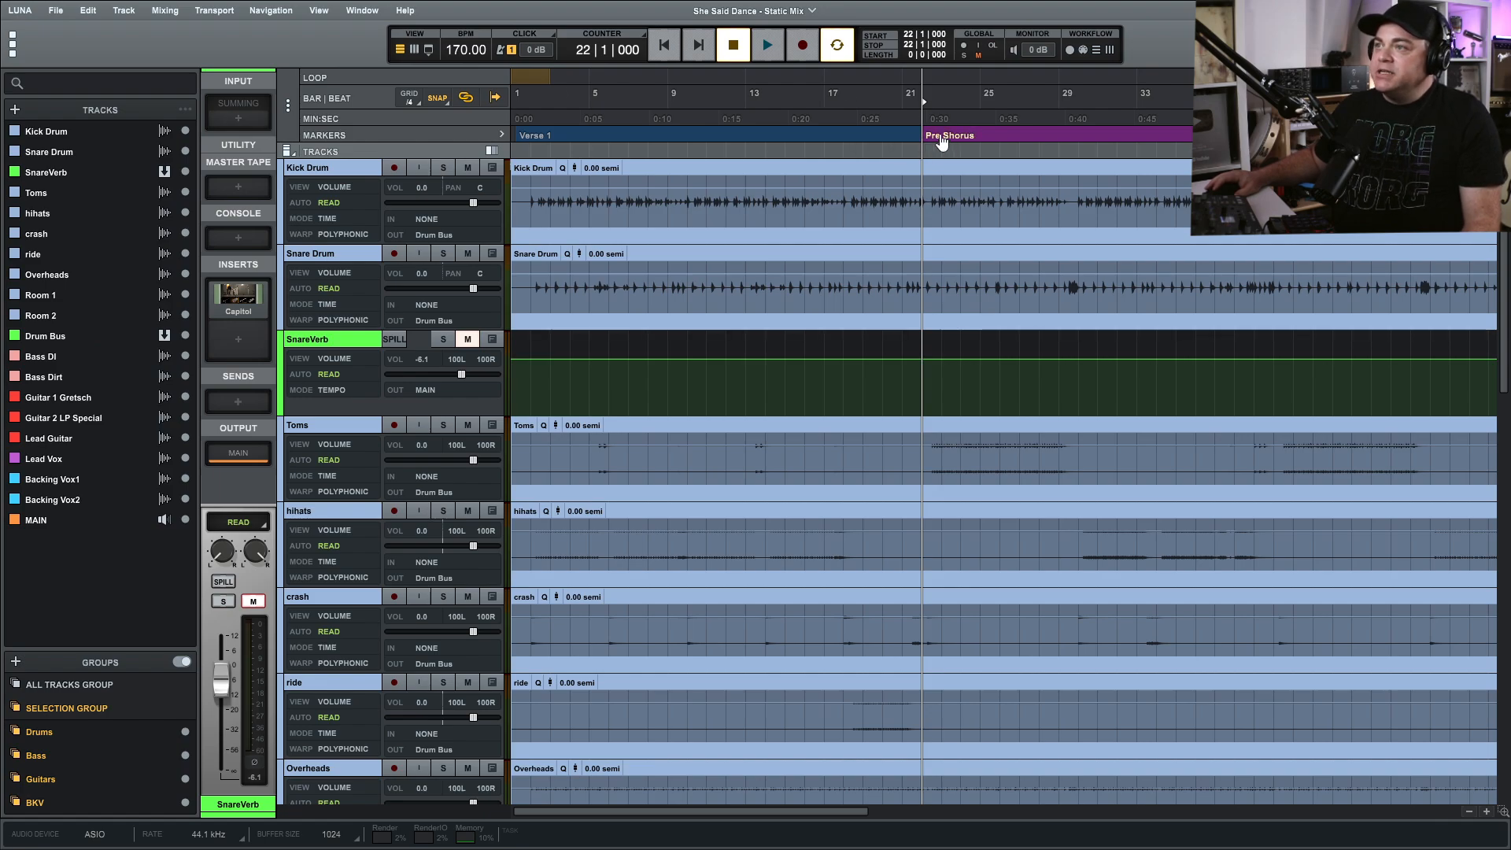
{"action": "double_click", "coordinate": [946, 140]}
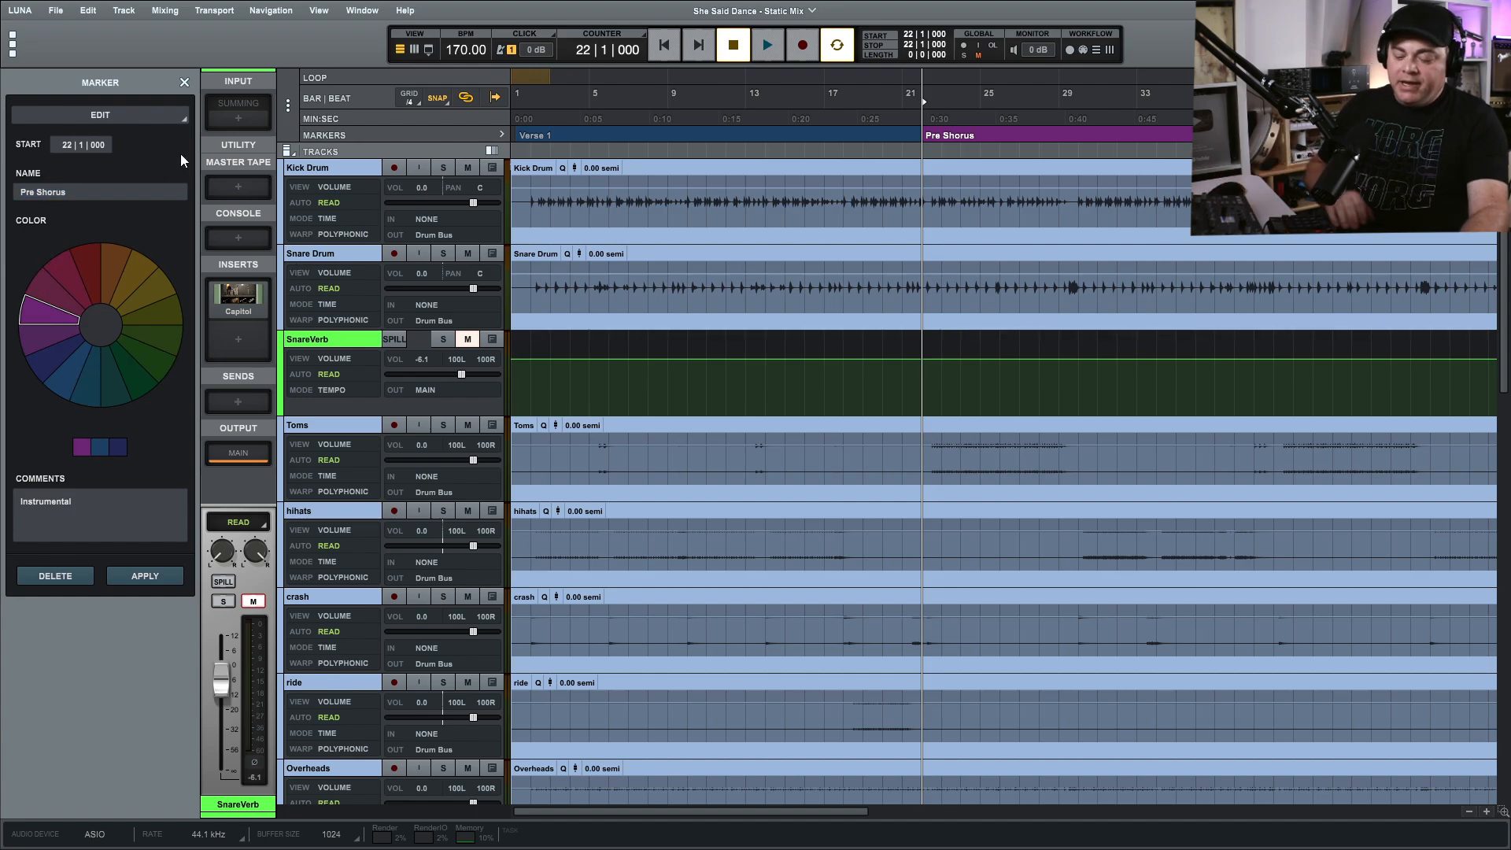
{"action": "key", "text": "BackSpace"}
{"action": "type", "text": "C"}
{"action": "left_click", "coordinate": [165, 573]}
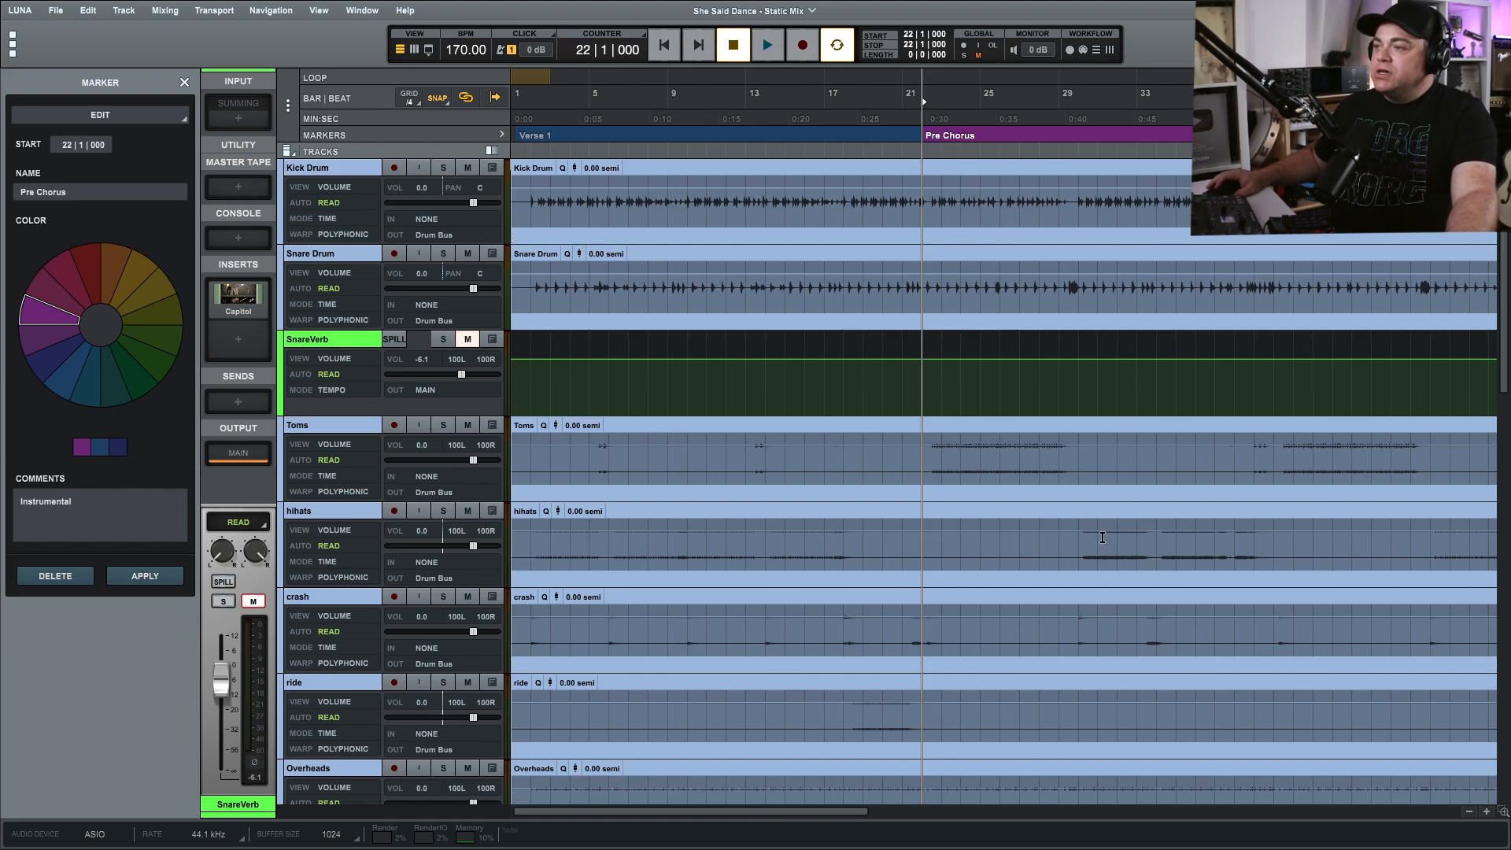
Start a new marker at 30|1|000 and play from there to check the section start.
{"action": "left_click", "coordinate": [1079, 149]}
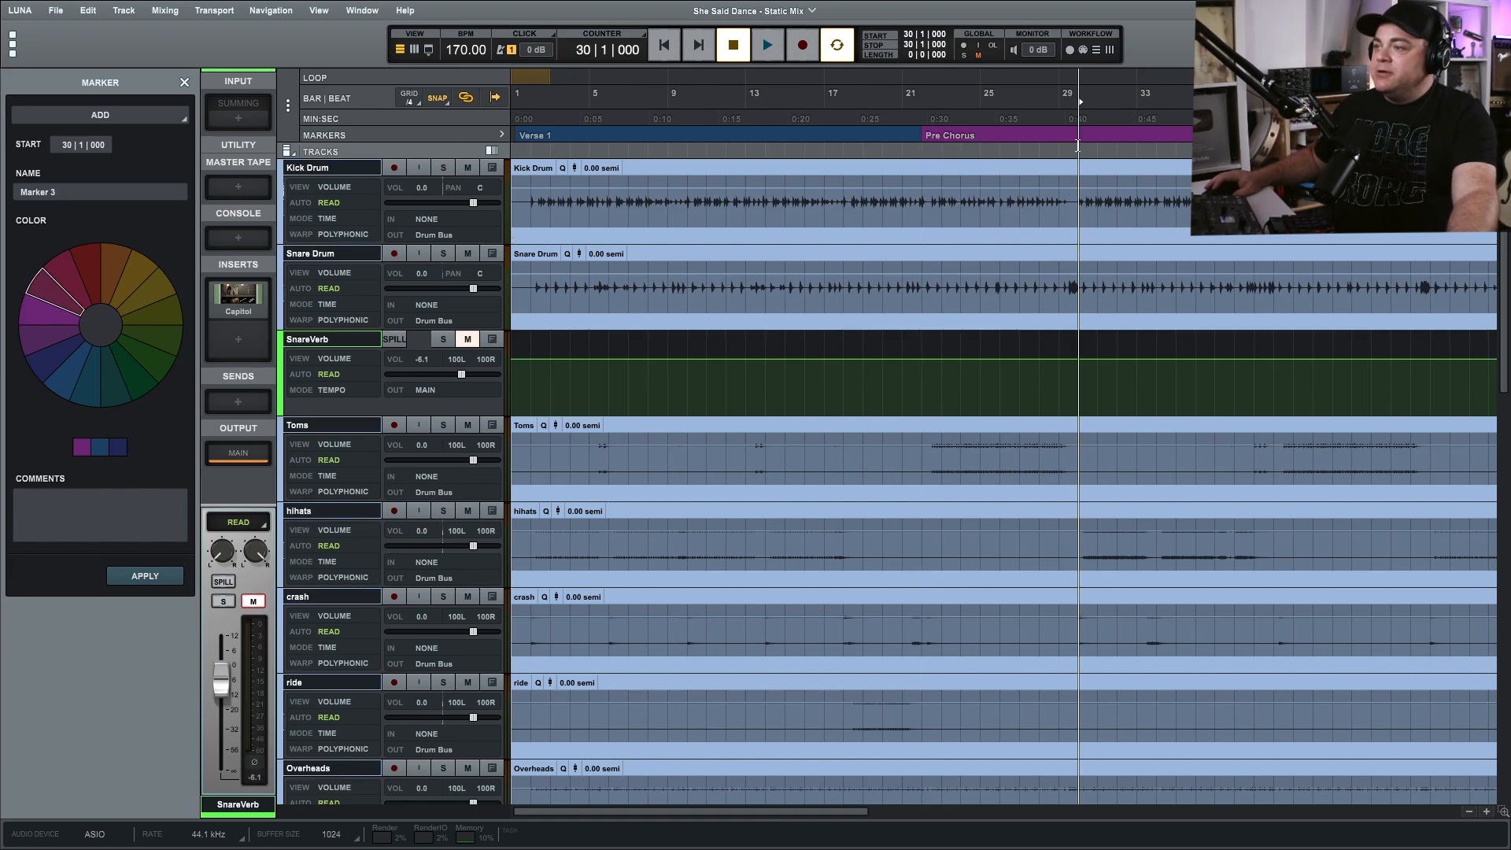
{"action": "key", "text": "space"}
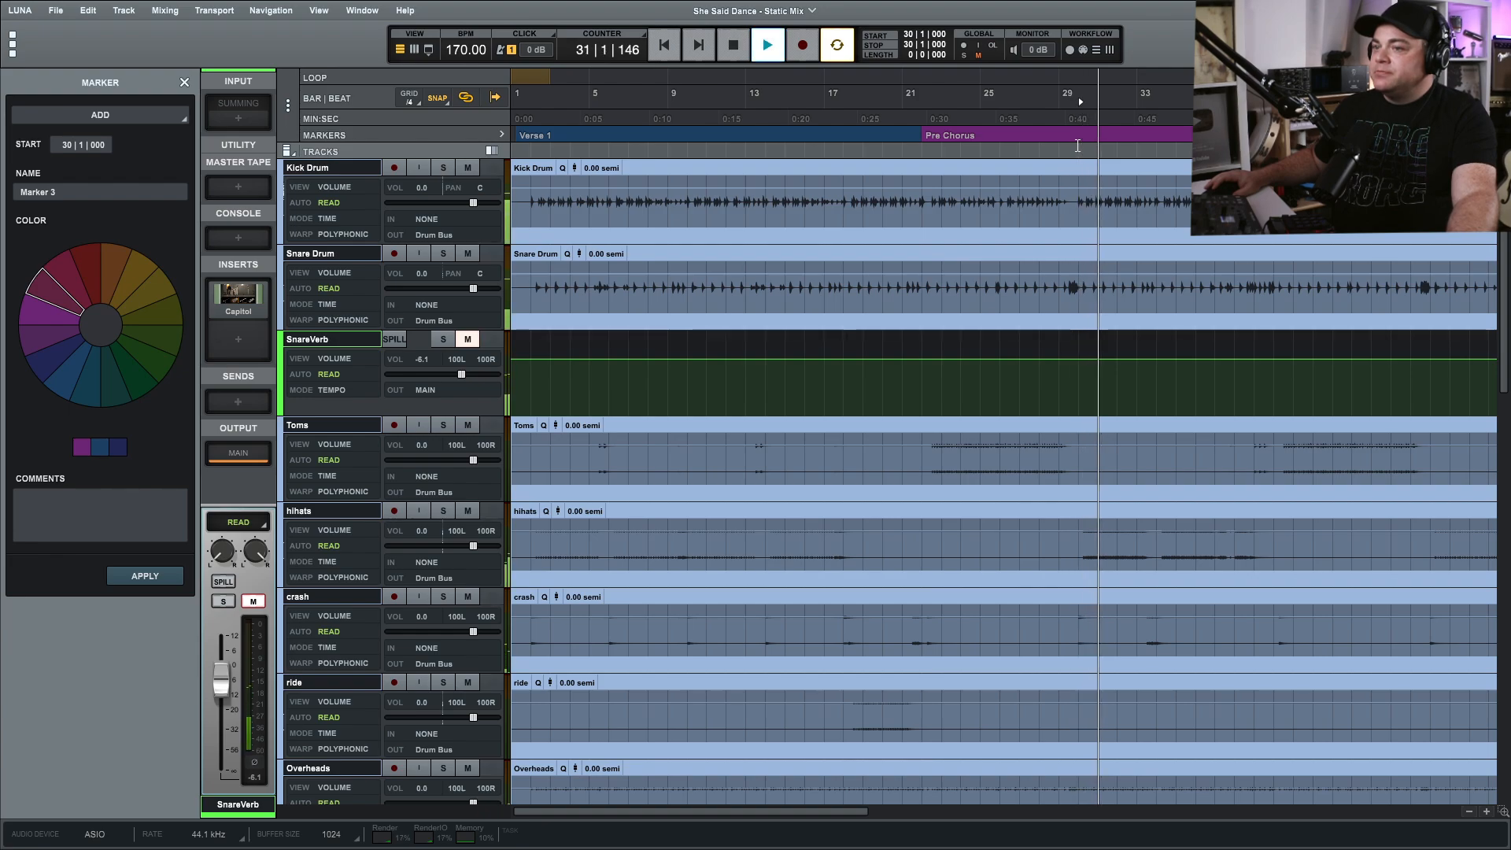
{"action": "key", "text": "space"}
{"action": "left_click", "coordinate": [1077, 146]}
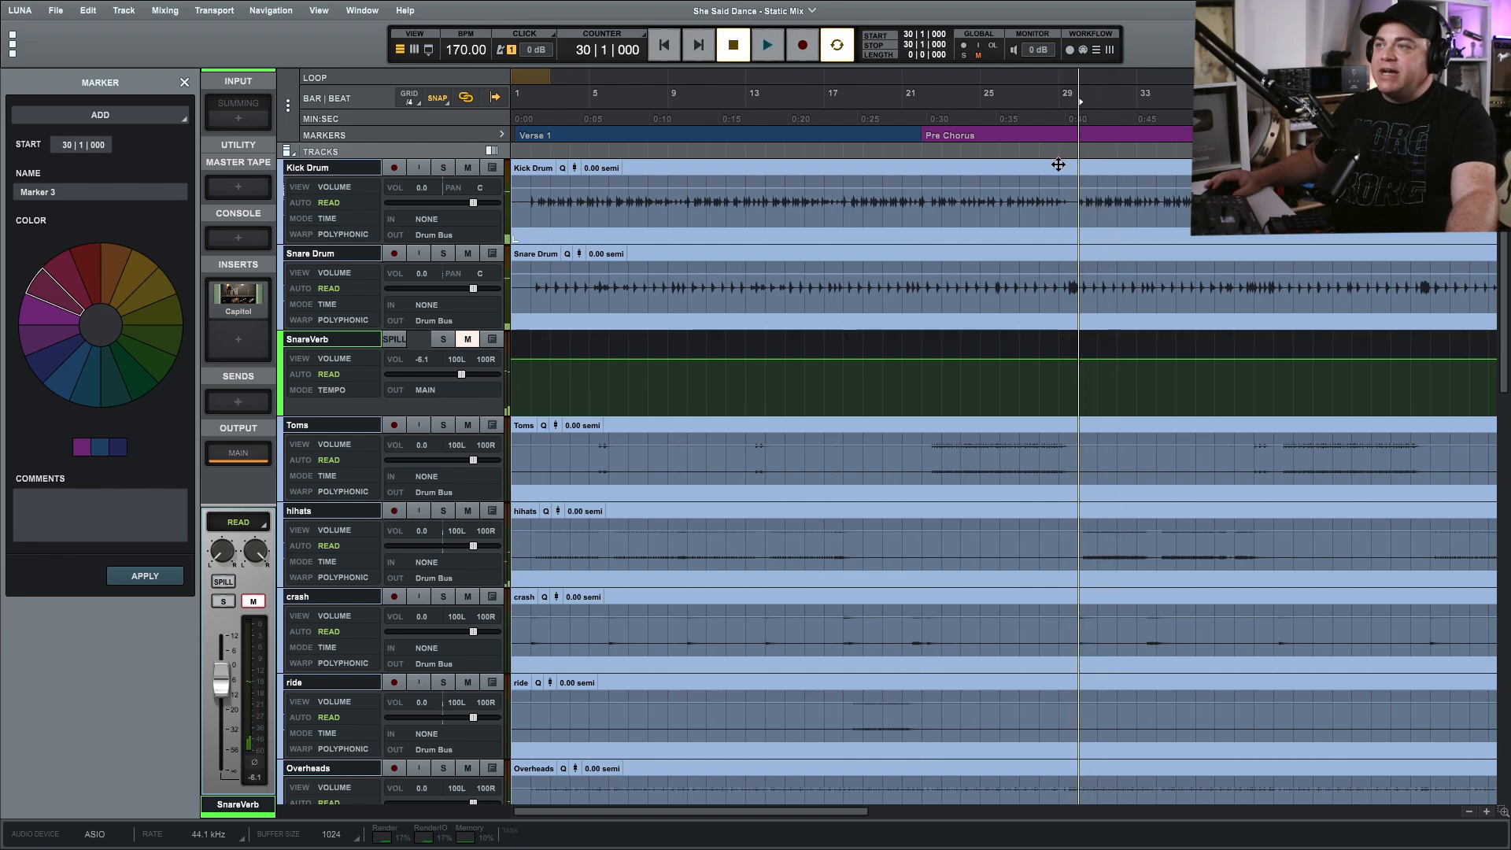
Color the new bar 30 marker red, name it "Chorus" and add it to the timeline.
{"action": "left_click", "coordinate": [1079, 135]}
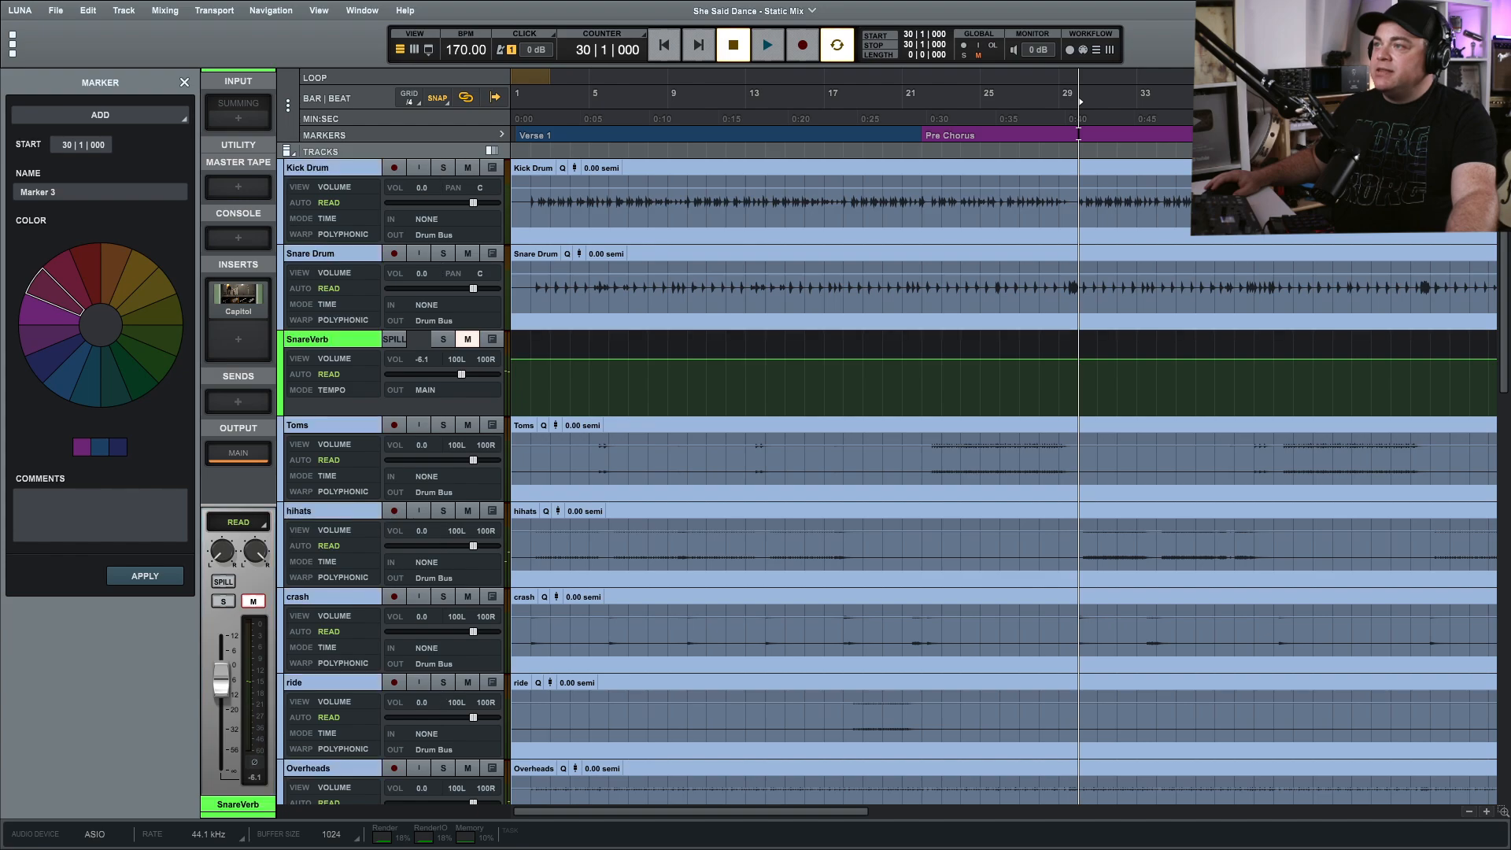
{"action": "left_click", "coordinate": [93, 267]}
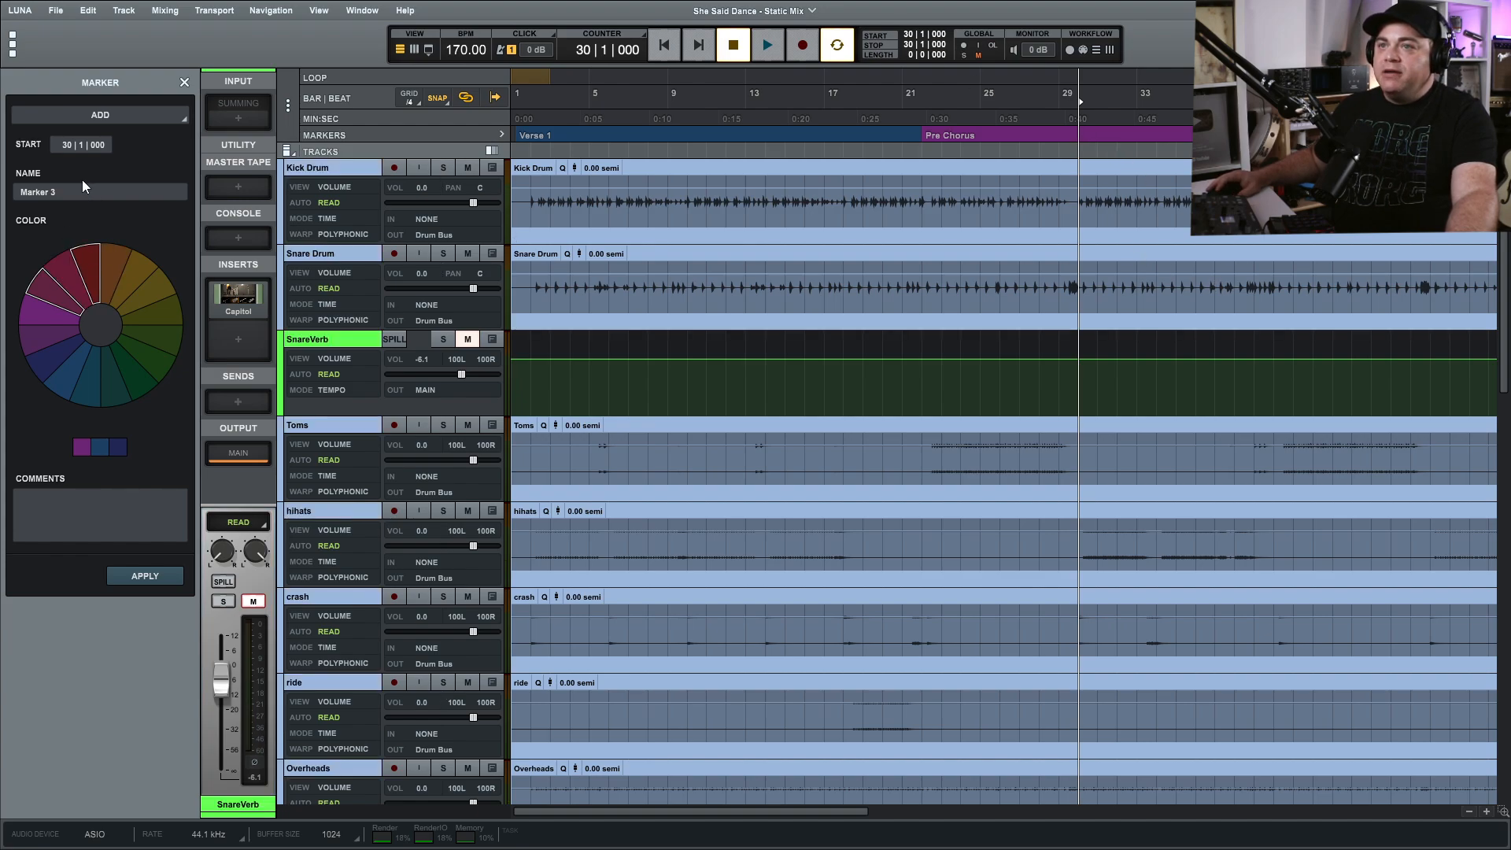
{"action": "left_click", "coordinate": [66, 195]}
{"action": "left_click", "coordinate": [68, 195]}
{"action": "left_click", "coordinate": [95, 194]}
{"action": "type", "text": "Chorus"}
{"action": "key", "text": "Return"}
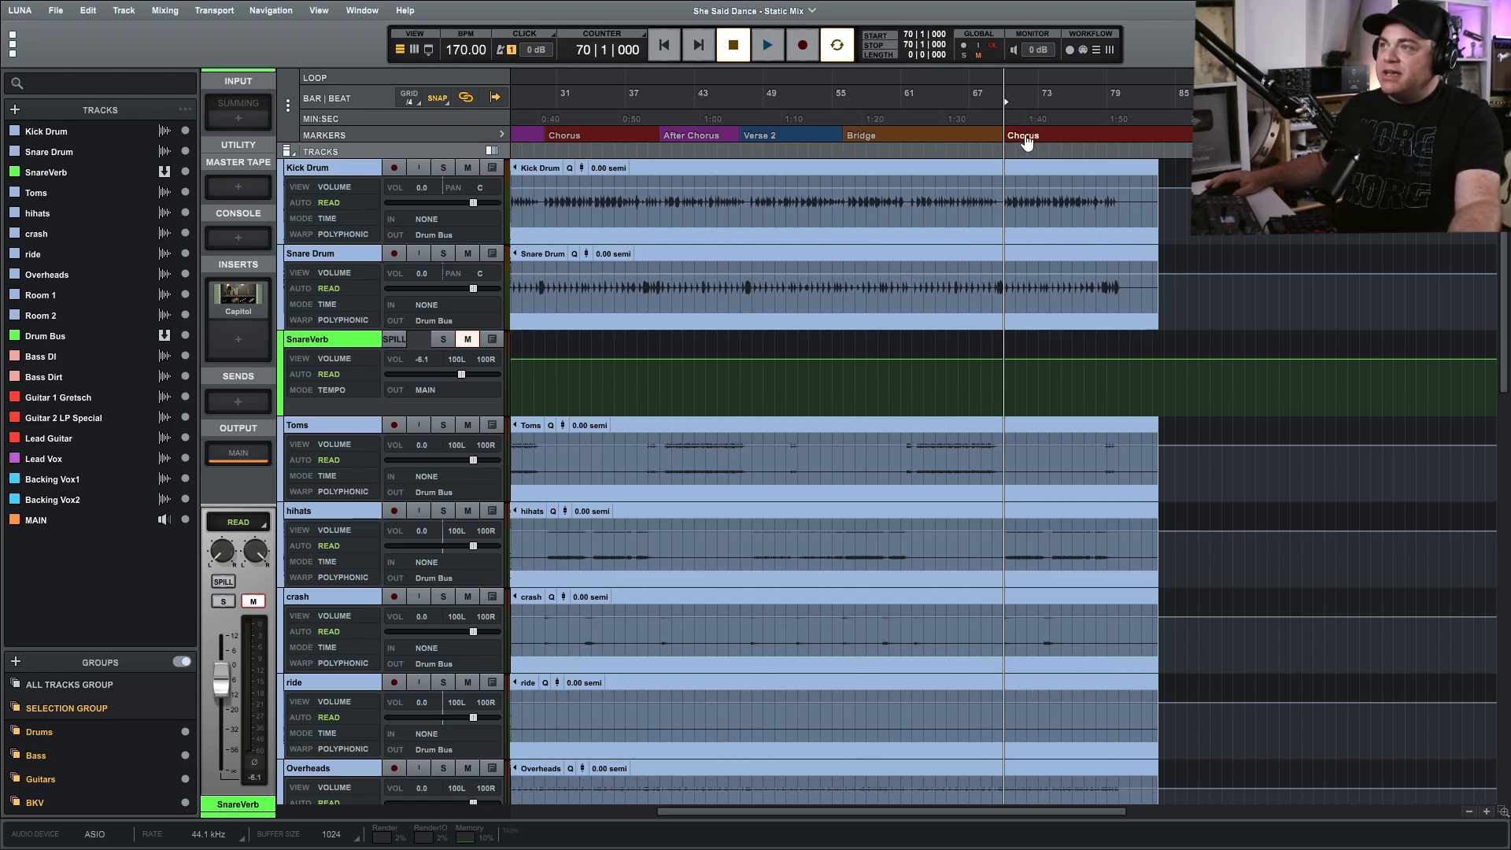
{"action": "mouse_move", "coordinate": [1026, 140]}
{"action": "left_mouse_down"}
{"action": "mouse_move", "coordinate": [941, 136]}
{"action": "mouse_move", "coordinate": [1019, 136]}
{"action": "left_mouse_up"}
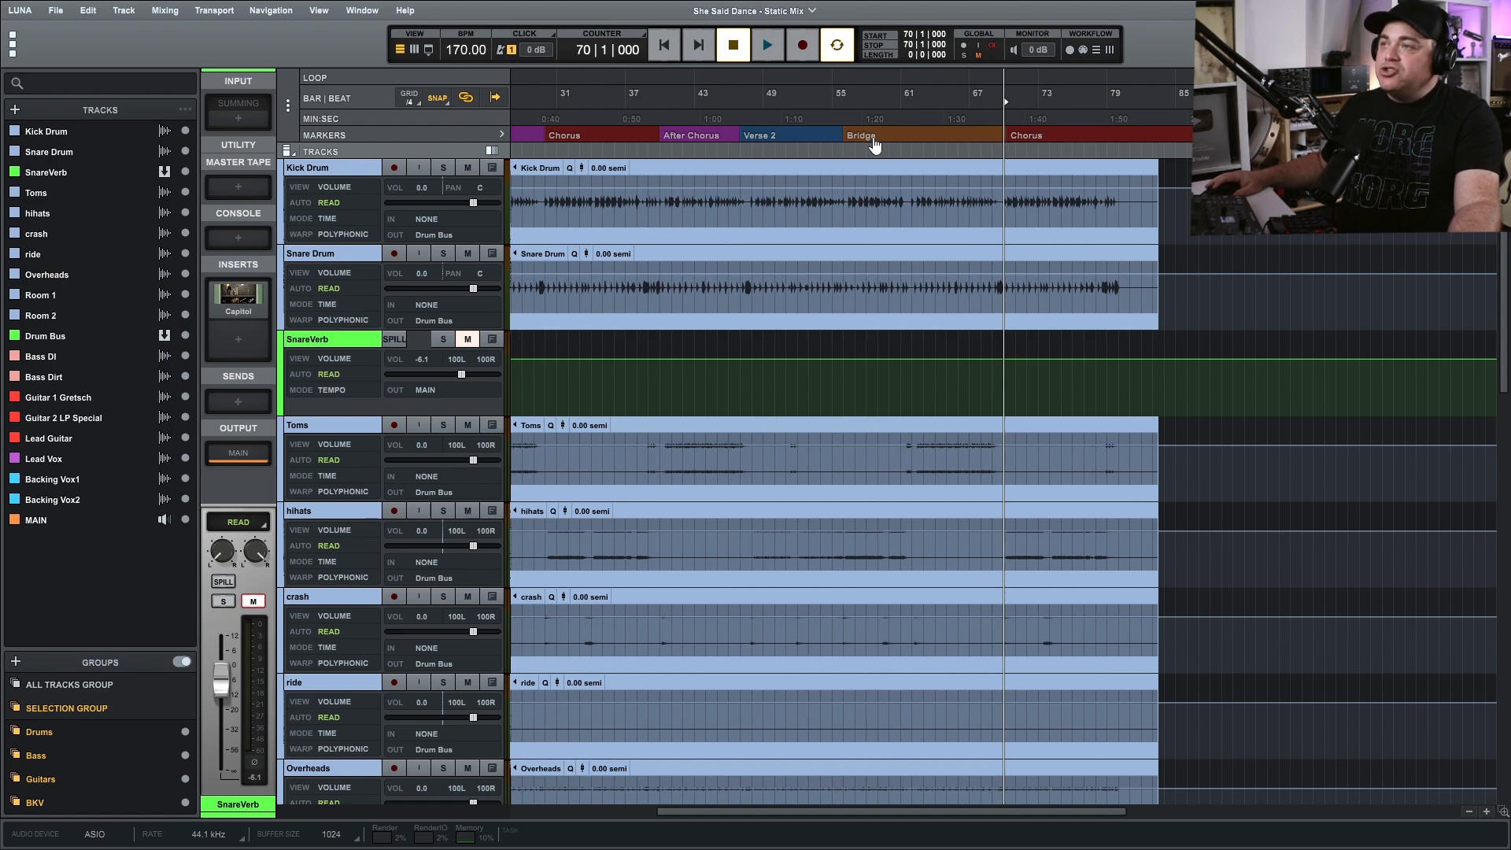